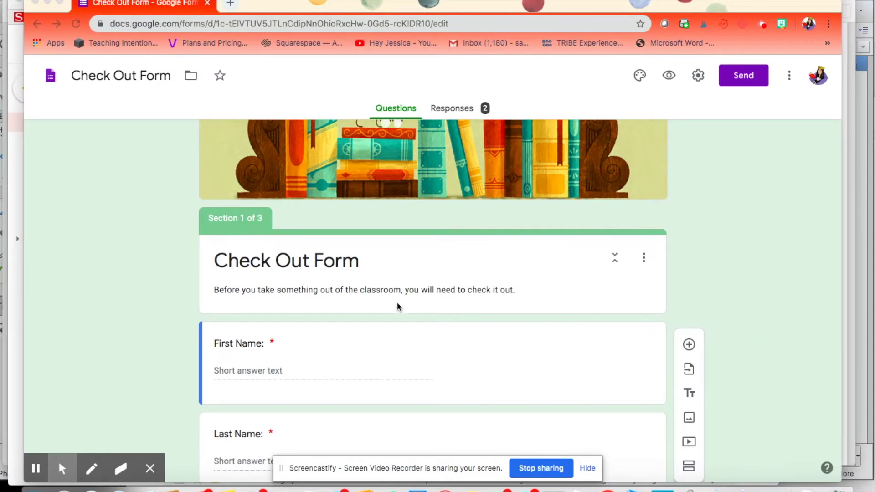
Step: Look over the Check Out Form, then open it in preview
{"action": "scroll", "coordinate": [398, 306], "scroll_direction": "up", "scroll_amount": 1}
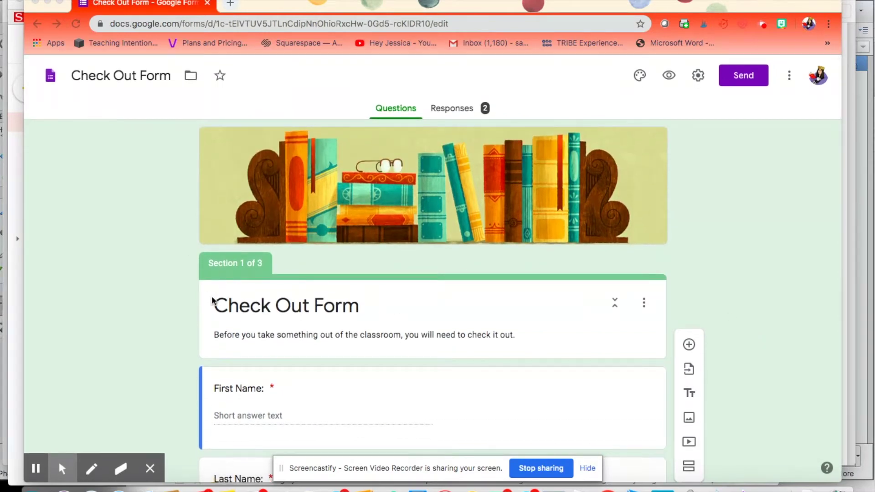
{"action": "scroll", "coordinate": [212, 301], "scroll_direction": "down", "scroll_amount": 4}
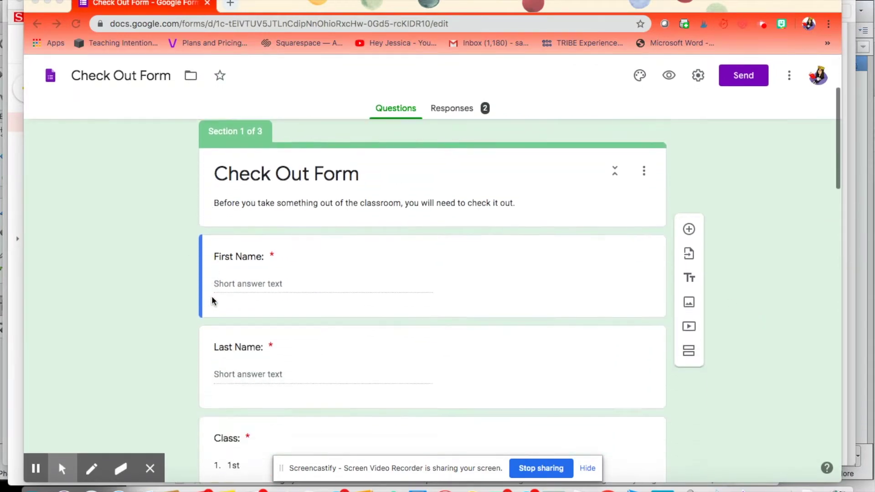
{"action": "scroll", "coordinate": [205, 296], "scroll_direction": "up", "scroll_amount": 4}
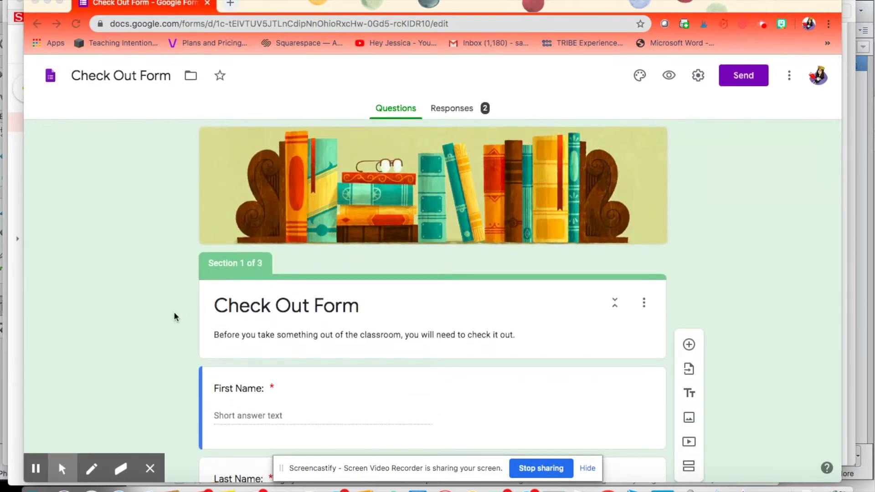
{"action": "scroll", "coordinate": [176, 317], "scroll_direction": "down", "scroll_amount": 4}
{"action": "scroll", "coordinate": [175, 316], "scroll_direction": "down", "scroll_amount": 1}
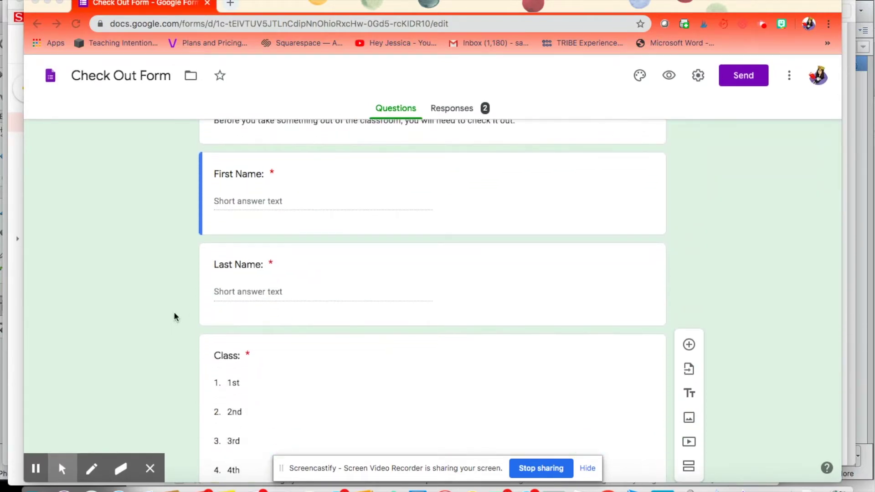
{"action": "scroll", "coordinate": [174, 316], "scroll_direction": "down", "scroll_amount": 4}
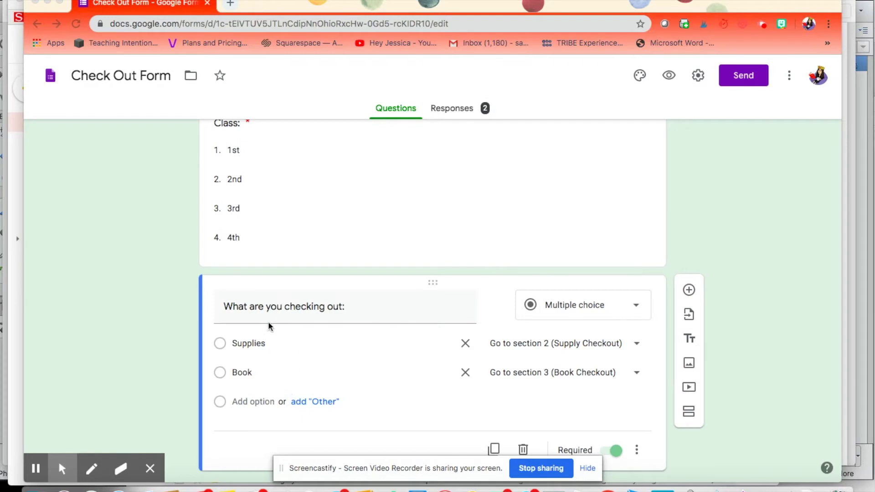
{"action": "scroll", "coordinate": [269, 327], "scroll_direction": "down", "scroll_amount": 2}
{"action": "scroll", "coordinate": [269, 326], "scroll_direction": "down", "scroll_amount": 6}
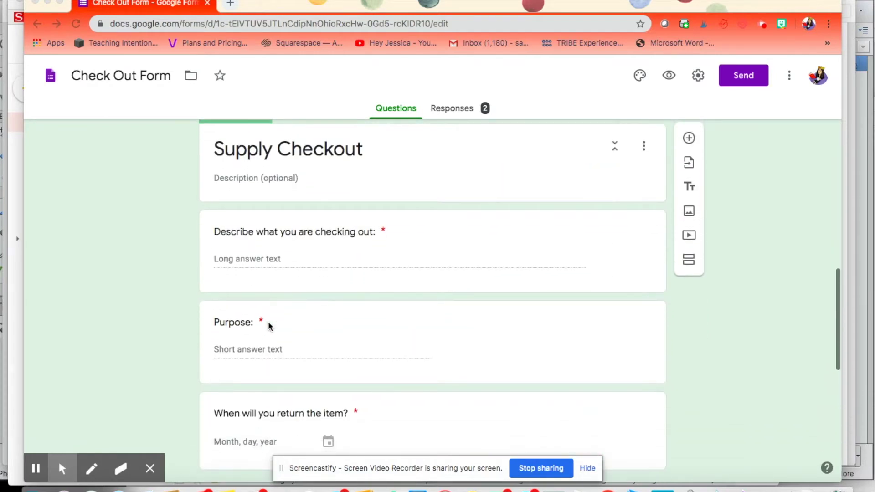
{"action": "scroll", "coordinate": [374, 251], "scroll_direction": "up", "scroll_amount": 4}
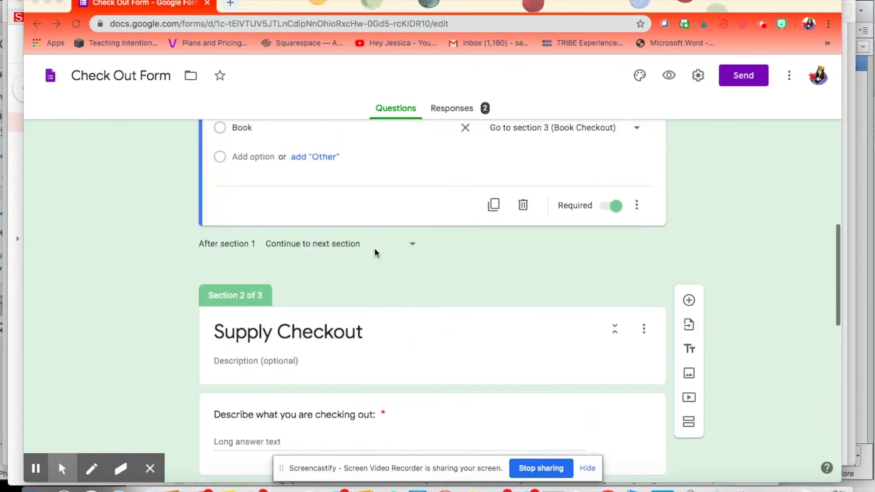
{"action": "scroll", "coordinate": [378, 360], "scroll_direction": "down", "scroll_amount": 4}
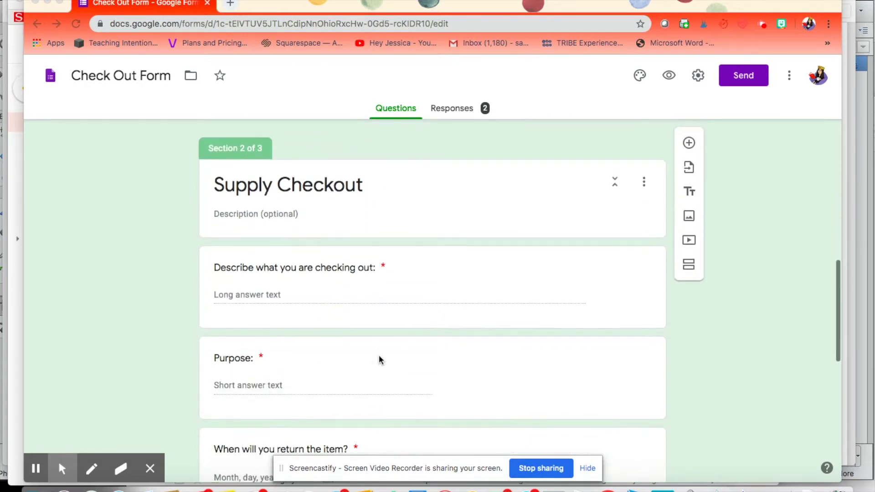
{"action": "scroll", "coordinate": [379, 360], "scroll_direction": "down", "scroll_amount": 8}
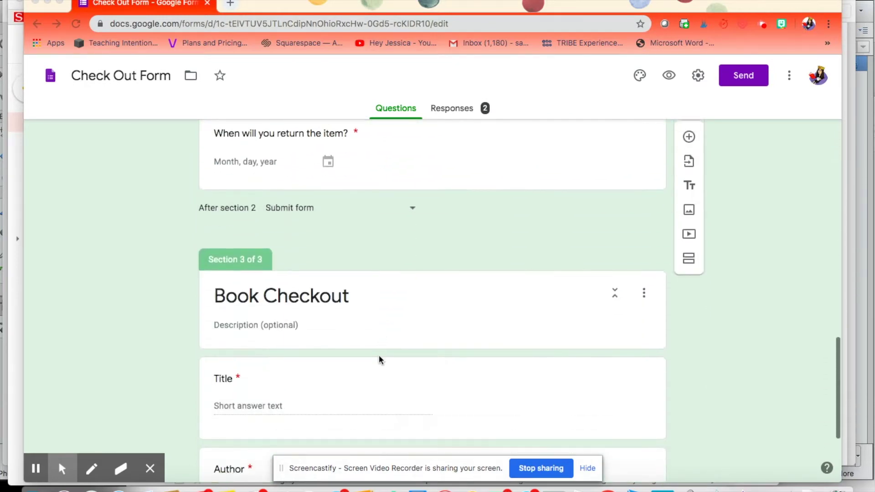
{"action": "scroll", "coordinate": [378, 360], "scroll_direction": "down", "scroll_amount": 3}
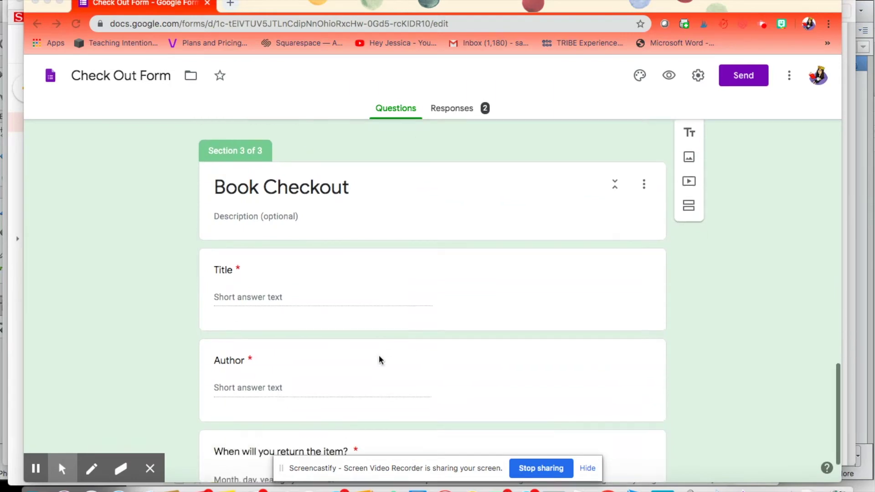
{"action": "scroll", "coordinate": [379, 360], "scroll_direction": "up", "scroll_amount": 15}
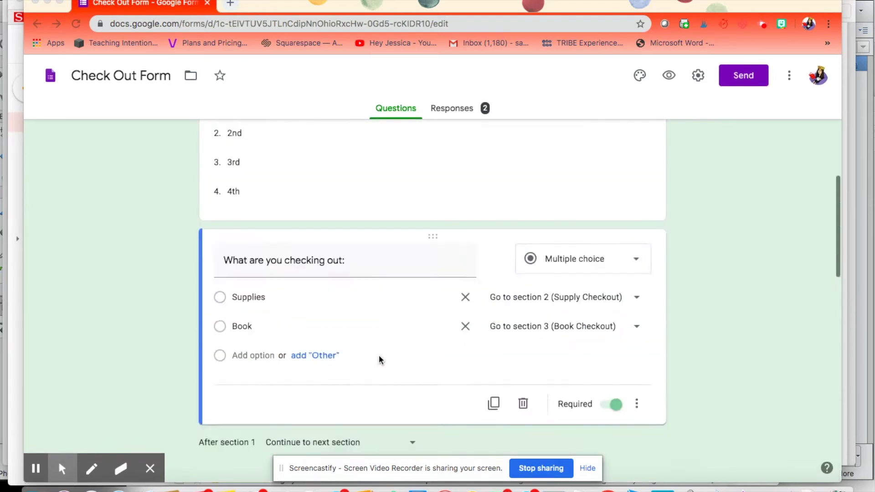
{"action": "left_click", "coordinate": [672, 77]}
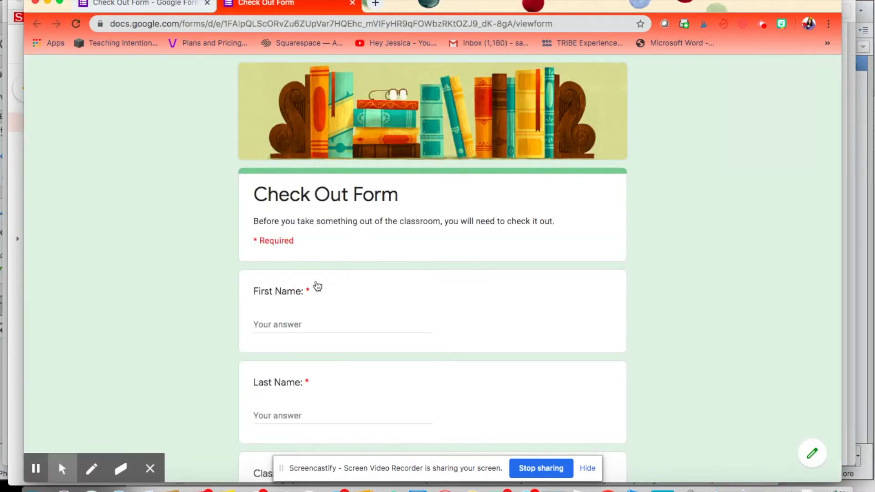
Step: Enter the respondent's name, pick class 1st and Book, then continue
{"action": "left_click", "coordinate": [303, 332]}
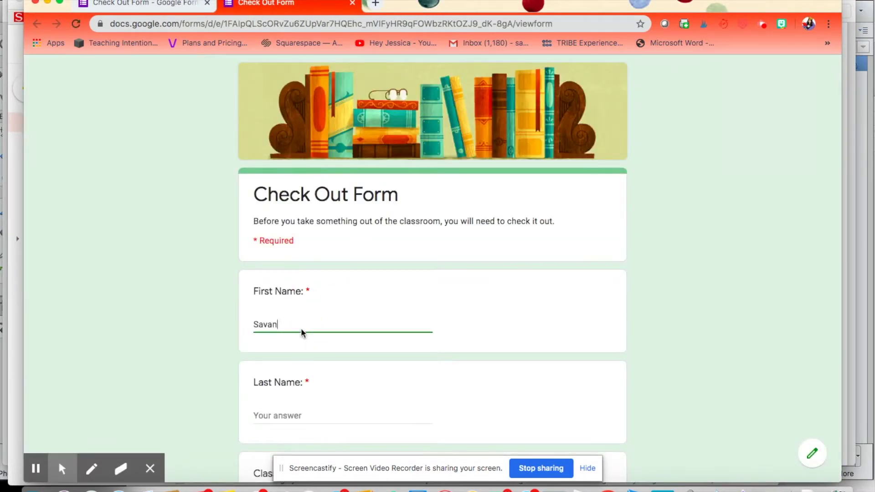
{"action": "key", "text": "Tab"}
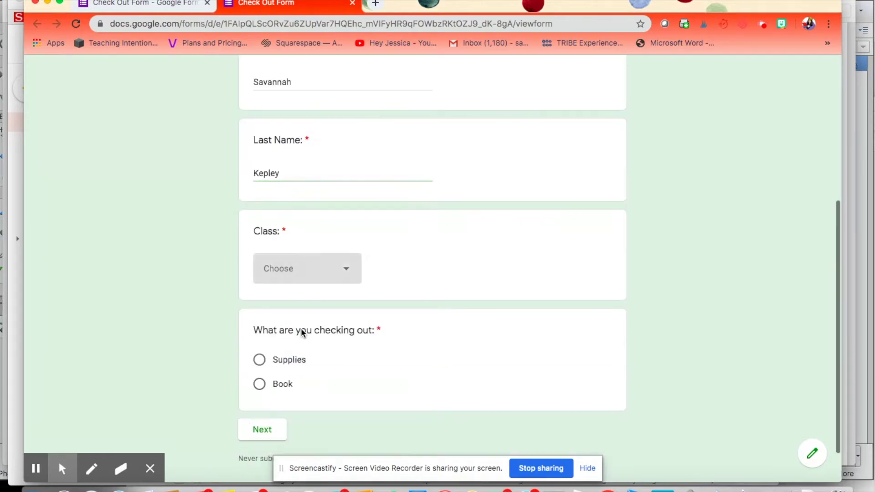
{"action": "scroll", "coordinate": [302, 333], "scroll_direction": "down", "scroll_amount": 1}
{"action": "left_click", "coordinate": [295, 224]}
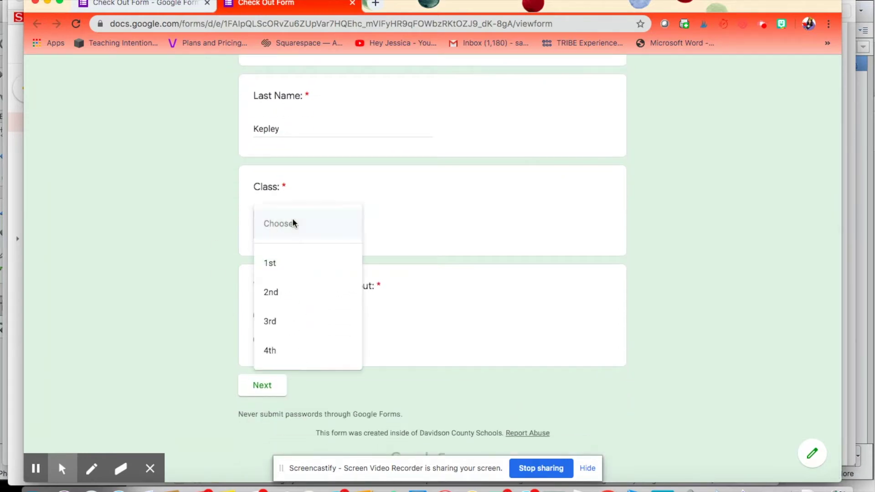
{"action": "left_click", "coordinate": [283, 260]}
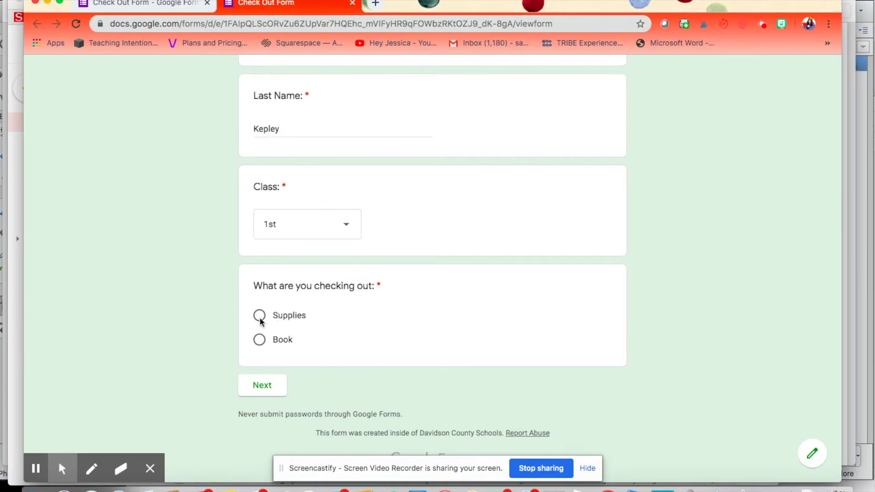
{"action": "left_click", "coordinate": [259, 339]}
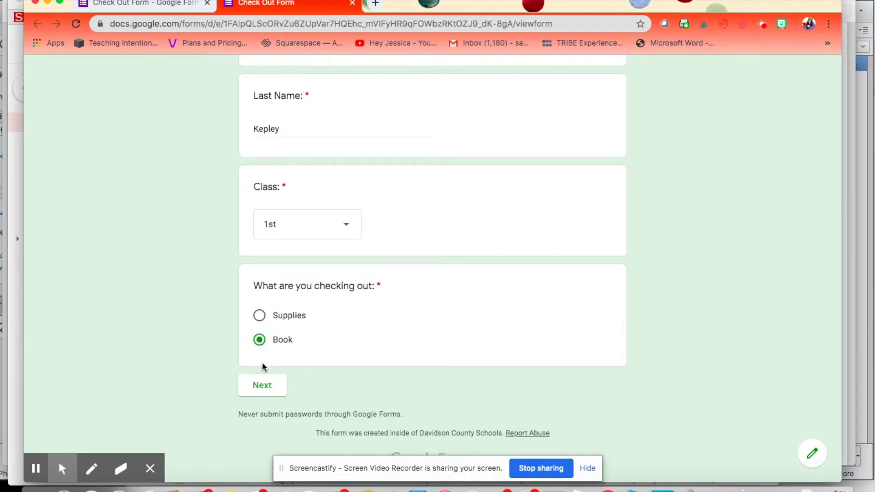
{"action": "left_click", "coordinate": [268, 388]}
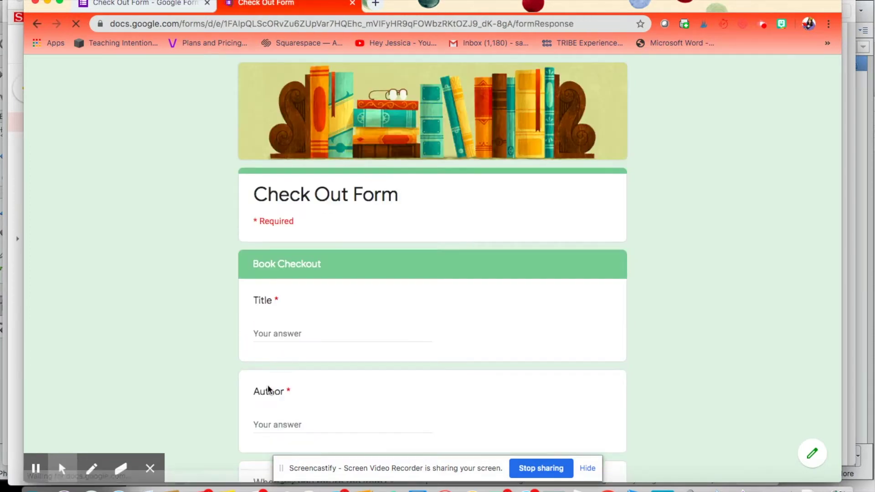
Step: Enter book title 'The Giver' and author Lois Lowry
{"action": "scroll", "coordinate": [285, 338], "scroll_direction": "down", "scroll_amount": 3}
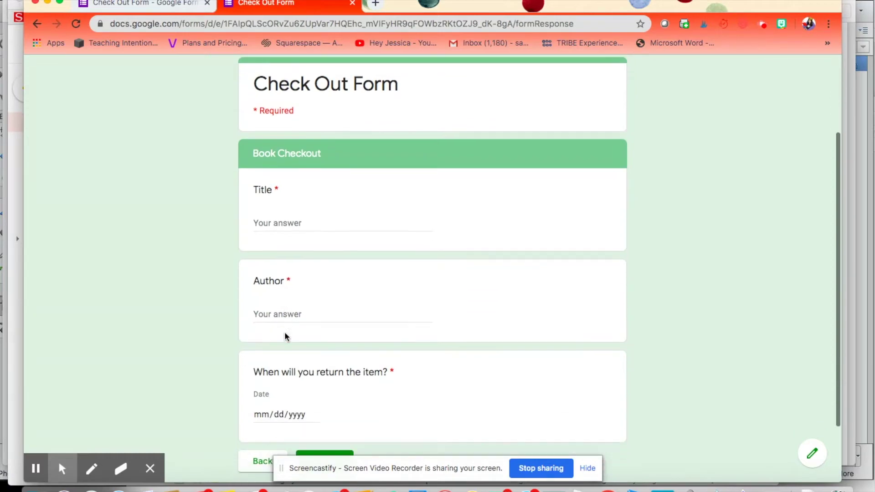
{"action": "left_click", "coordinate": [275, 231]}
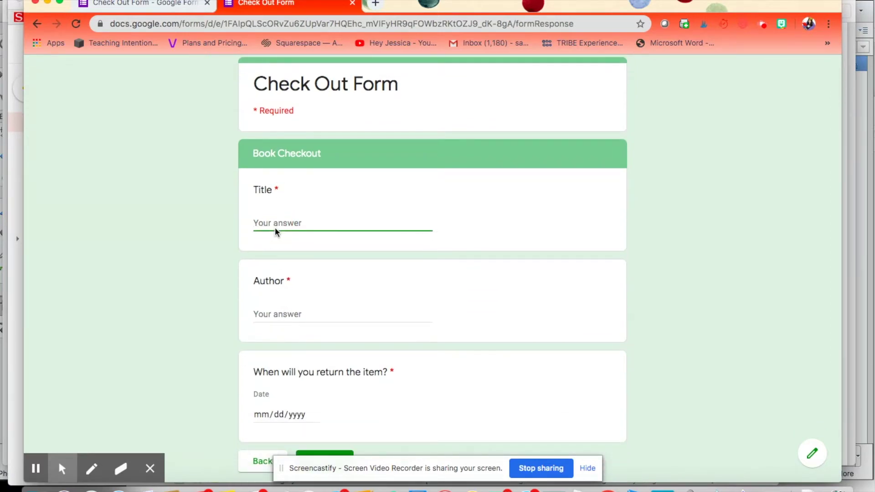
{"action": "type", "text": "Losi"}
{"action": "key", "text": "BackSpace"}
{"action": "key", "text": "BackSpace"}
{"action": "type", "text": "The giver"}
{"action": "key", "text": "Tab"}
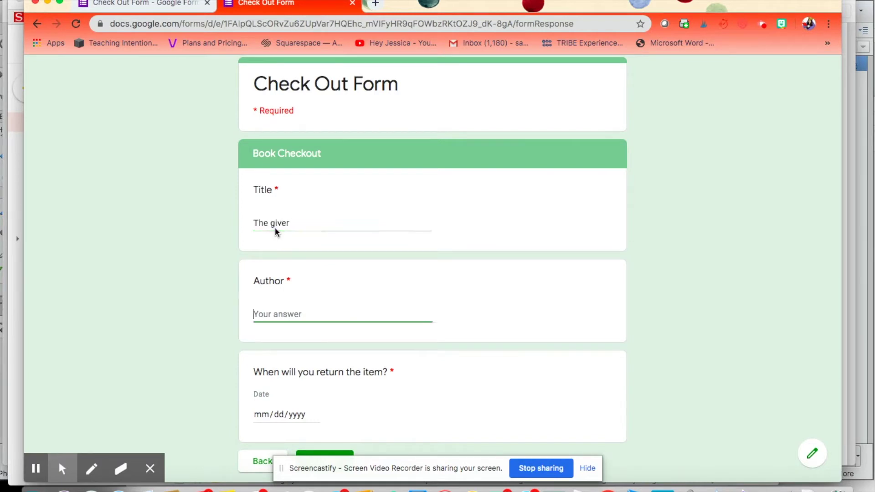
{"action": "type", "text": "Losi"}
{"action": "type", "text": "is "}
{"action": "type", "text": "Lowry"}
{"action": "left_click", "coordinate": [275, 226]}
{"action": "key", "text": "BackSpace"}
{"action": "type", "text": "G"}
Step: Set the return date to 05/26/2020 and submit the test response
{"action": "scroll", "coordinate": [347, 272], "scroll_direction": "down", "scroll_amount": 1}
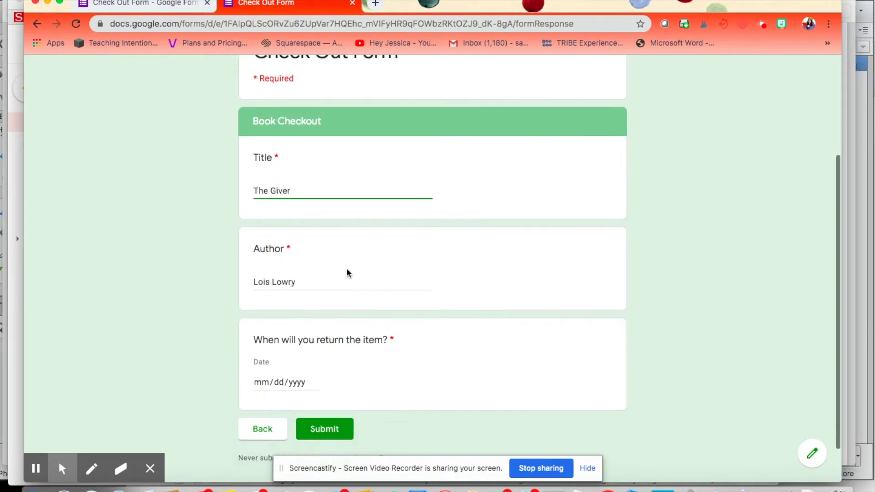
{"action": "scroll", "coordinate": [347, 273], "scroll_direction": "down", "scroll_amount": 2}
{"action": "left_click", "coordinate": [294, 336]}
{"action": "left_click", "coordinate": [314, 336]}
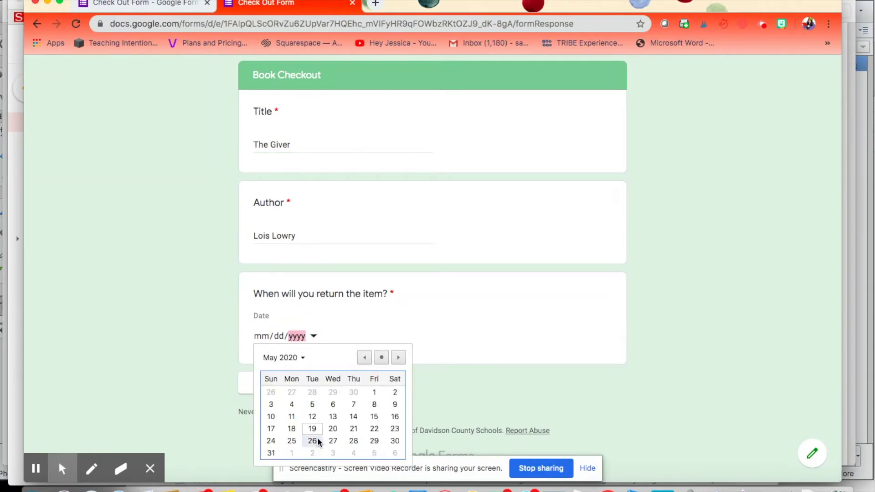
{"action": "left_click", "coordinate": [312, 440]}
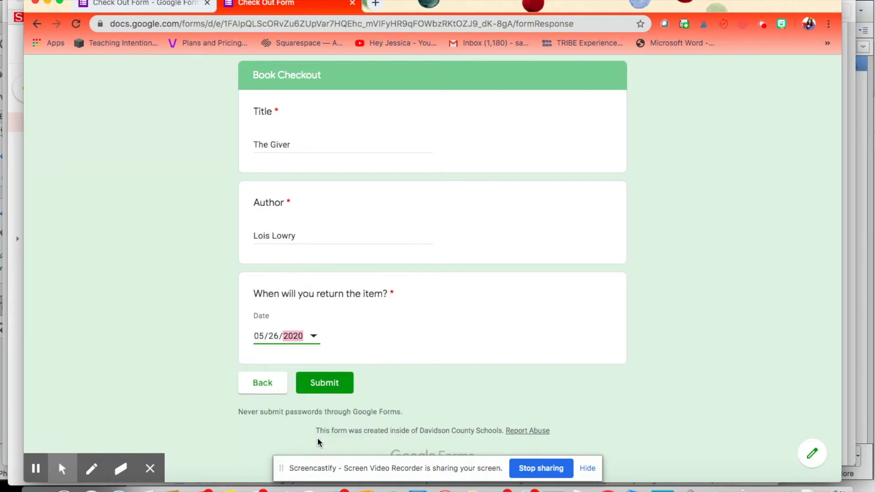
{"action": "left_click", "coordinate": [334, 382]}
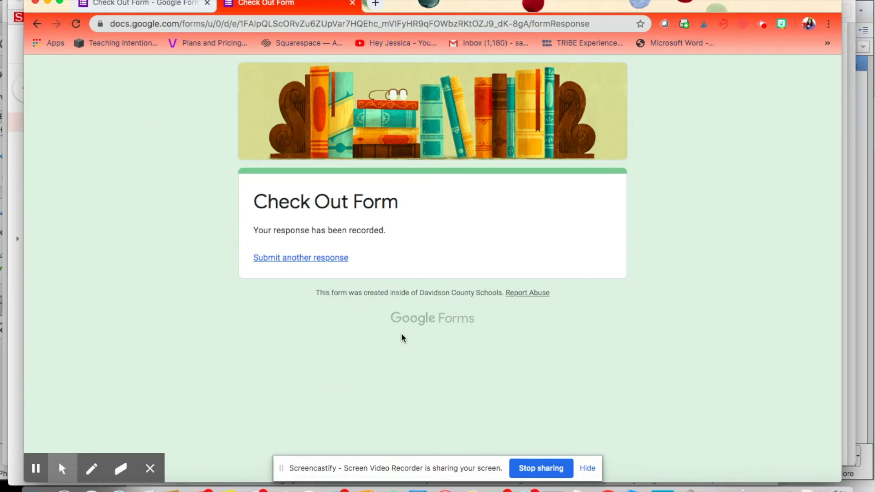
Step: Start another response with the respondent's first and last name and class 1st
{"action": "left_click", "coordinate": [320, 257]}
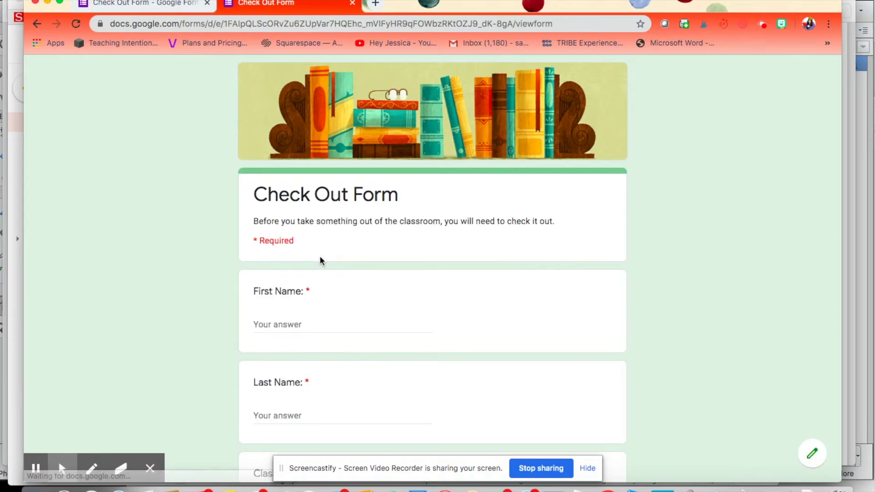
{"action": "scroll", "coordinate": [295, 318], "scroll_direction": "down", "scroll_amount": 1}
{"action": "left_click", "coordinate": [293, 288]}
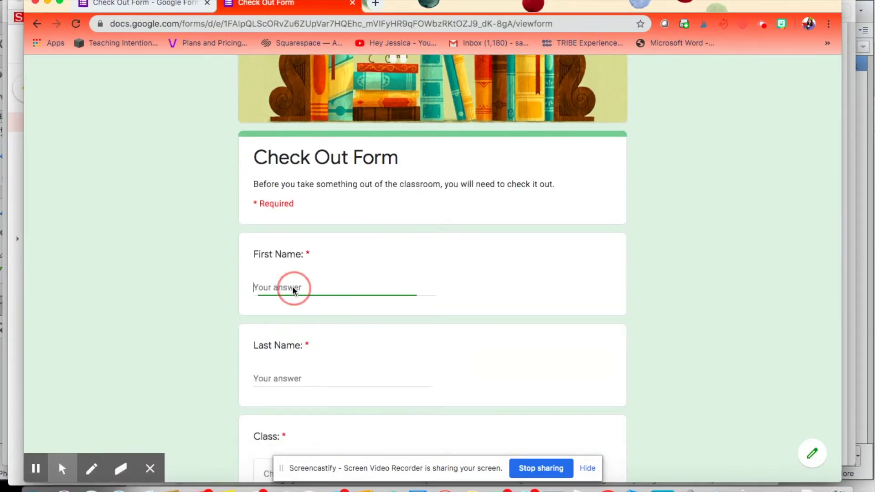
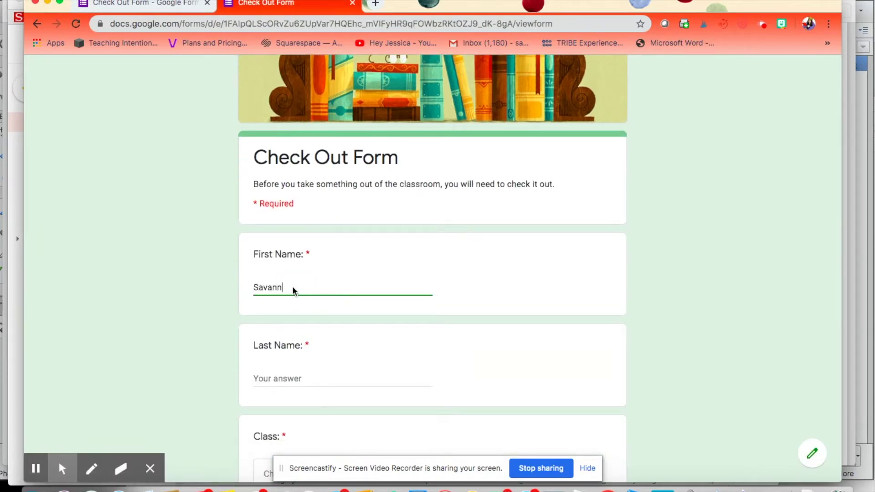
{"action": "key", "text": "Tab"}
{"action": "scroll", "coordinate": [294, 290], "scroll_direction": "down", "scroll_amount": 1}
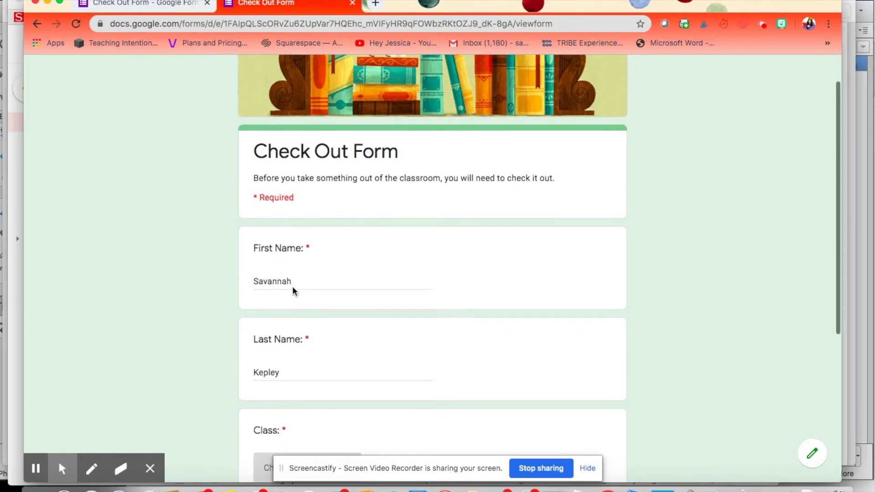
{"action": "scroll", "coordinate": [294, 290], "scroll_direction": "down", "scroll_amount": 3}
{"action": "left_click", "coordinate": [287, 331]}
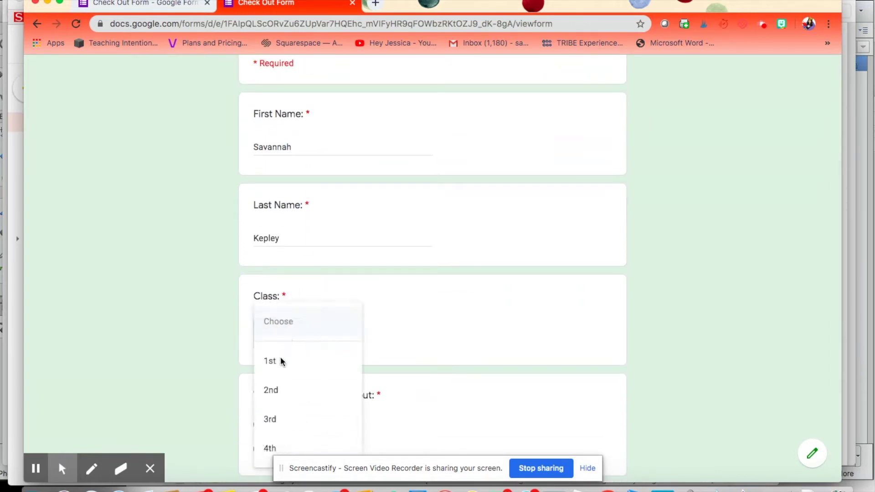
{"action": "left_click", "coordinate": [281, 361]}
Step: In Supply Checkout, enter 'The Class Notebook' with purpose 'To catch up since I was absent'
{"action": "scroll", "coordinate": [227, 356], "scroll_direction": "down", "scroll_amount": 2}
{"action": "left_click", "coordinate": [259, 337]}
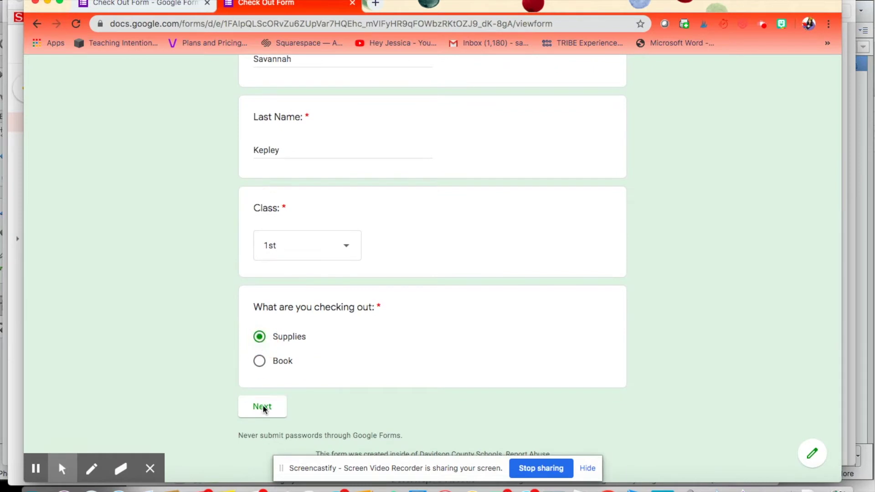
{"action": "left_click", "coordinate": [264, 408]}
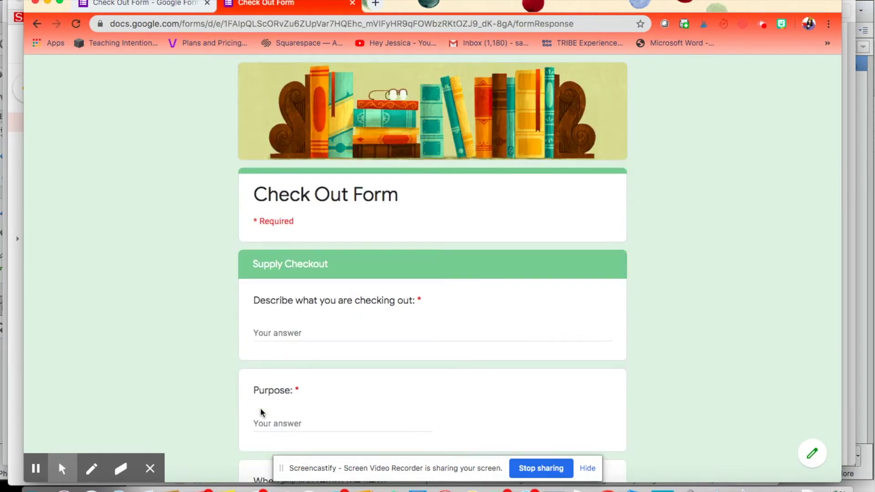
{"action": "scroll", "coordinate": [261, 412], "scroll_direction": "down", "scroll_amount": 3}
{"action": "left_click", "coordinate": [285, 230]}
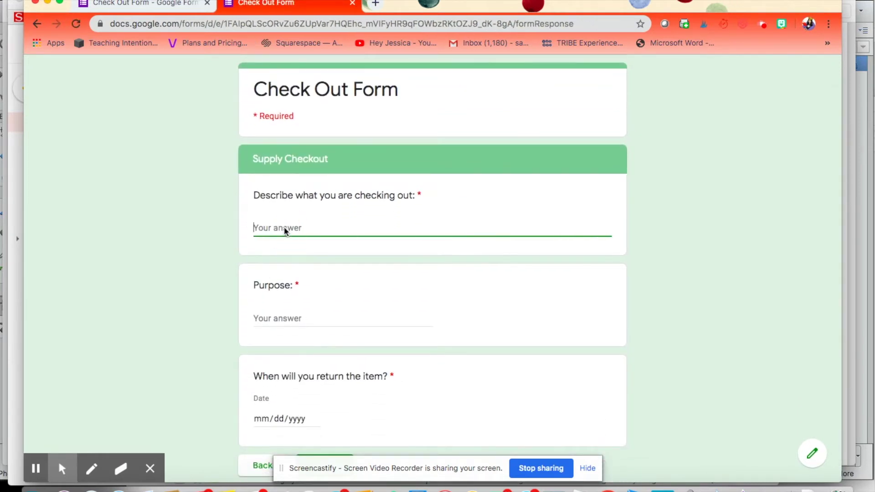
{"action": "type", "text": "The Class Notebook"}
{"action": "left_click", "coordinate": [306, 324]}
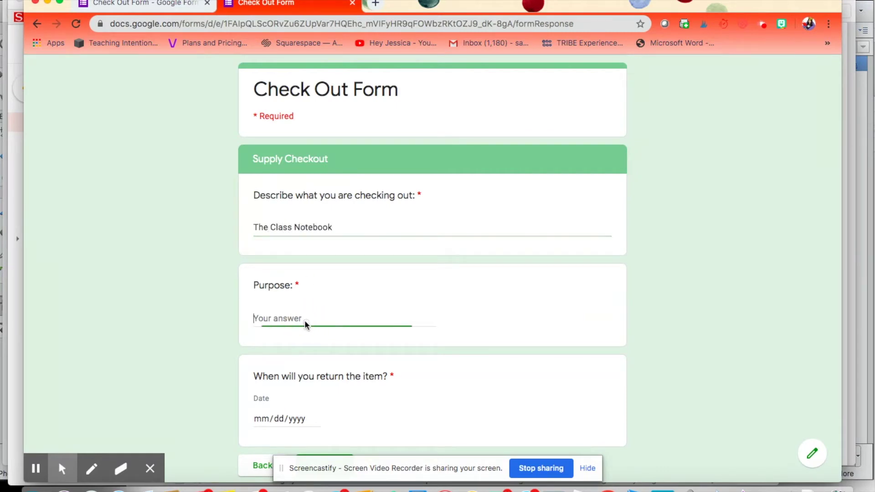
{"action": "type", "text": "To catc"}
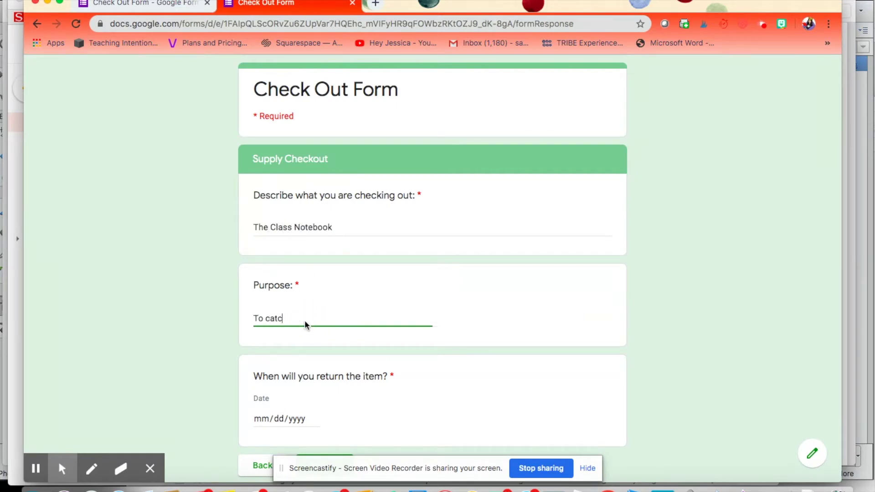
{"action": "type", "text": "h up since I was absent"}
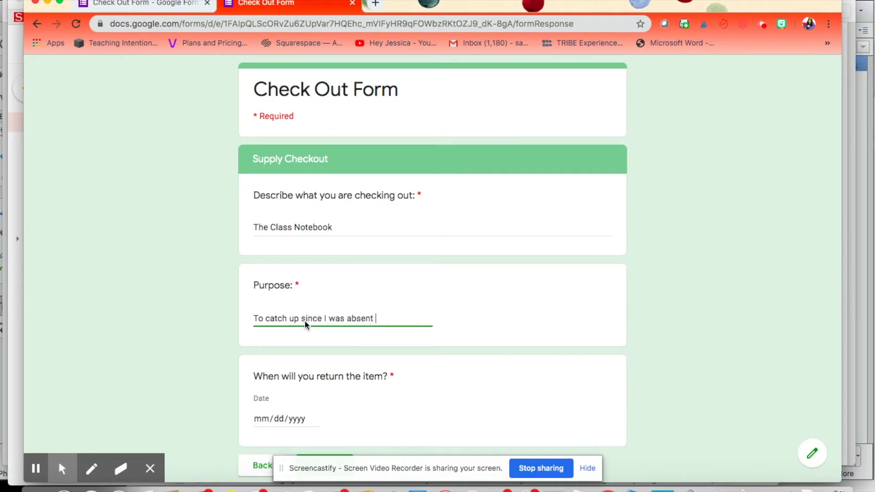
Step: Set the return date to 05/20/2020 and submit the response
{"action": "scroll", "coordinate": [303, 326], "scroll_direction": "down", "scroll_amount": 3}
{"action": "left_click", "coordinate": [277, 354]}
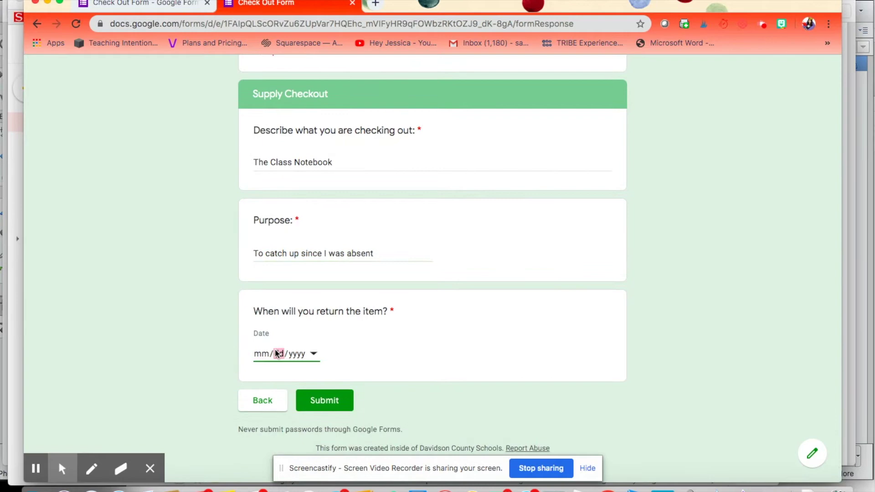
{"action": "left_click", "coordinate": [313, 354]}
{"action": "left_click", "coordinate": [333, 447]}
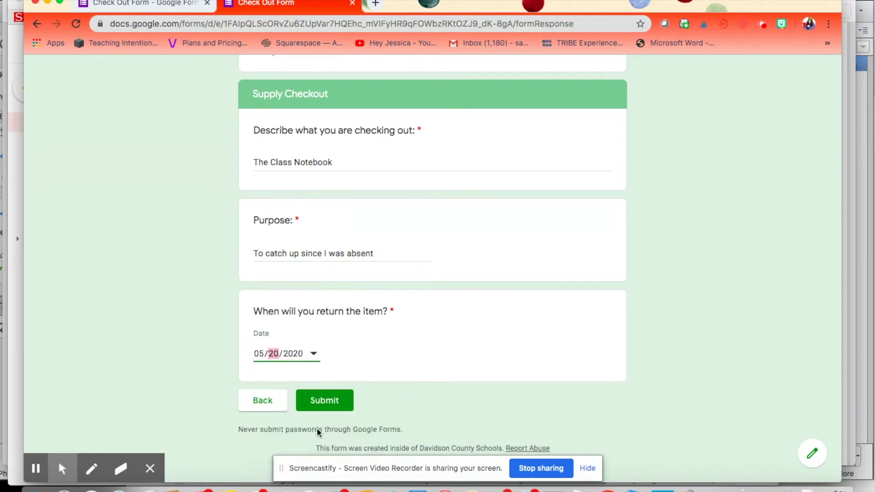
{"action": "left_click", "coordinate": [324, 403]}
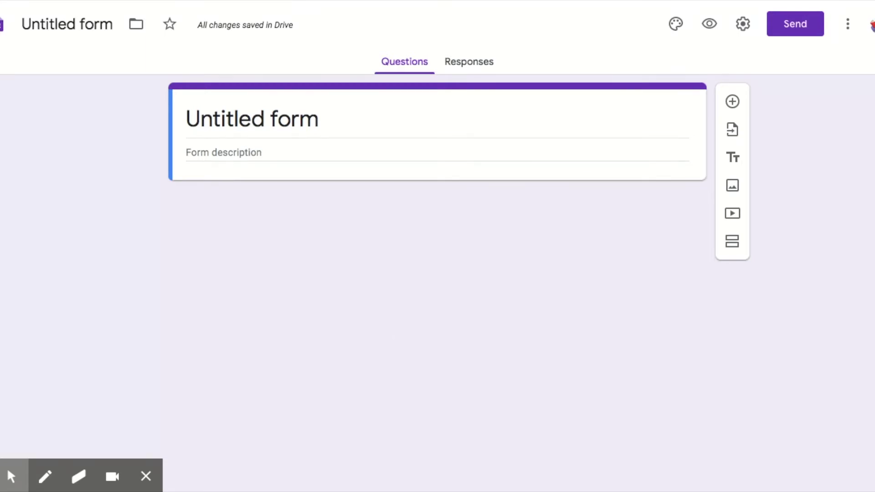
Step: Rename the untitled form to 'Checkout Form' and move to its description
{"action": "left_click", "coordinate": [67, 24]}
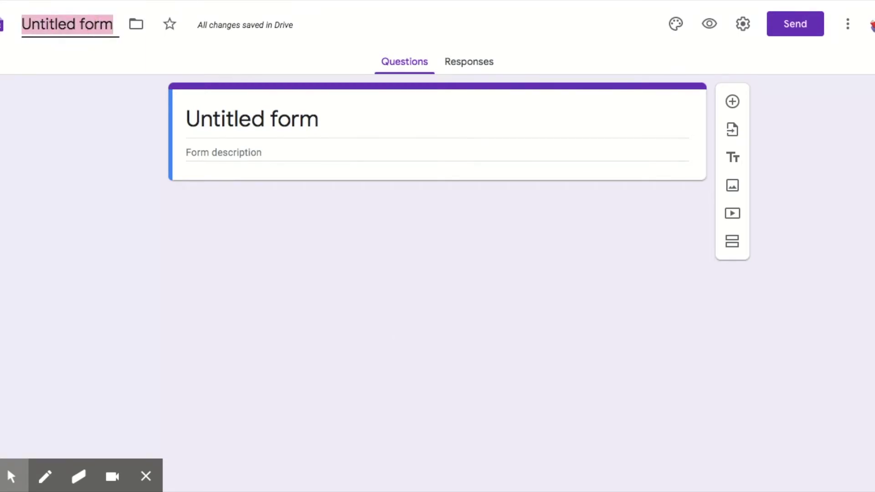
{"action": "type", "text": "Checkout"}
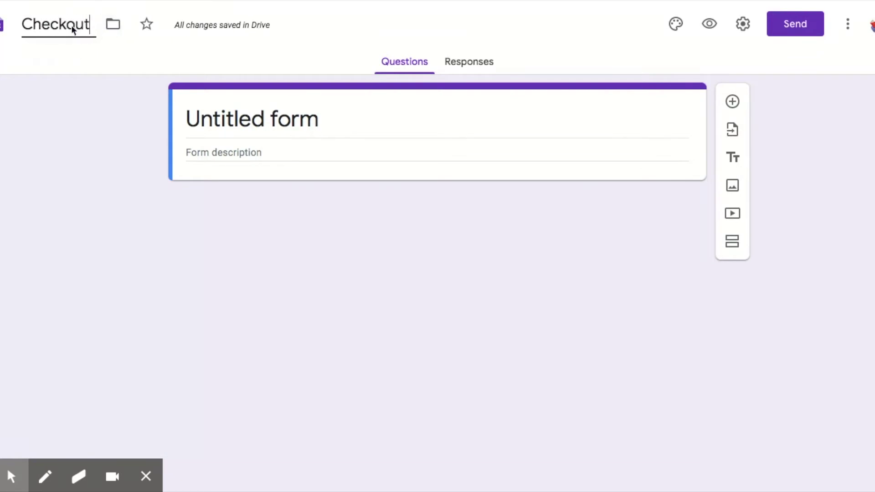
{"action": "type", "text": " Form"}
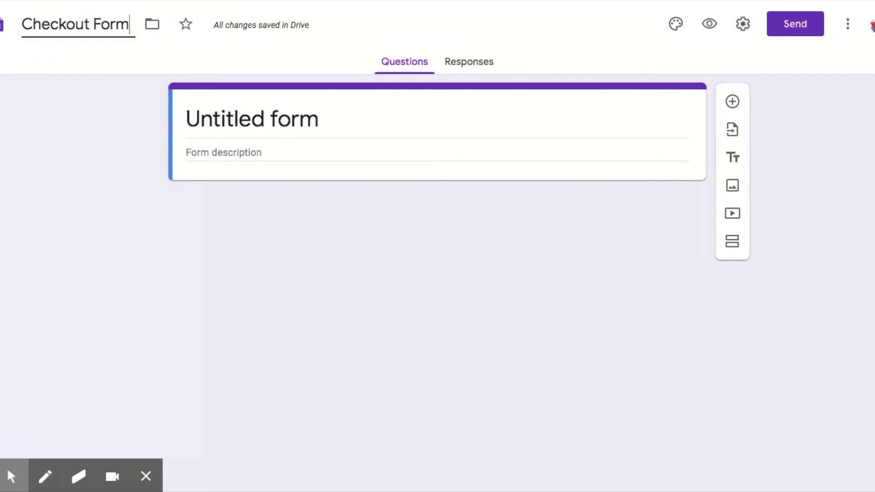
{"action": "left_click", "coordinate": [228, 107]}
{"action": "left_click", "coordinate": [205, 152]}
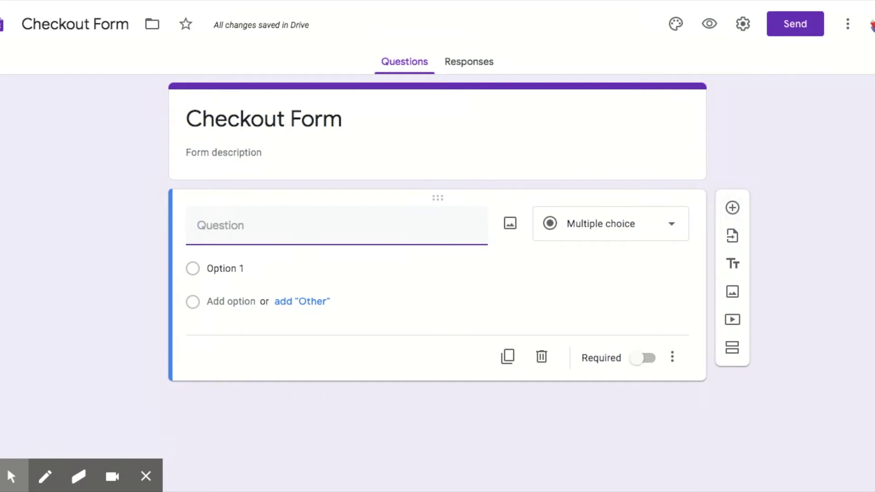
Step: Add required 'First Name' and 'Last Name' questions
{"action": "type", "text": "Name"}
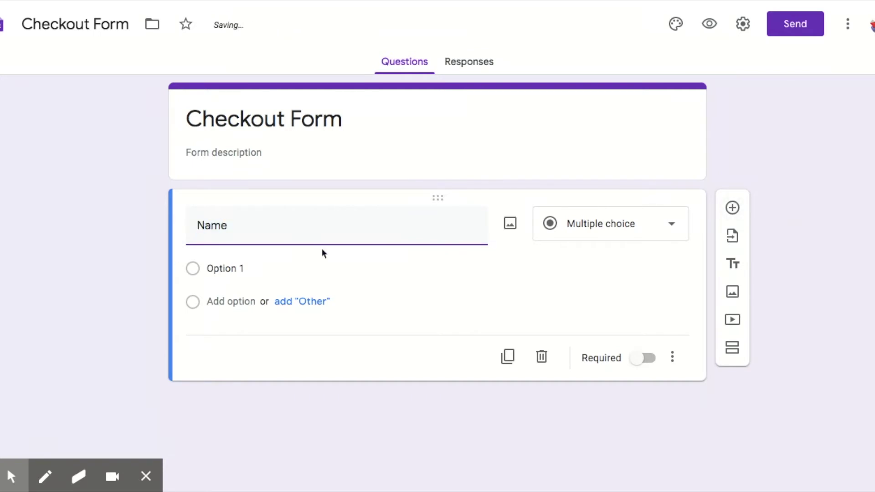
{"action": "key", "text": "BackSpace"}
{"action": "key", "text": "BackSpace"}
{"action": "key", "text": "BackSpace"}
{"action": "key", "text": "BackSpace"}
{"action": "type", "text": "First Name"}
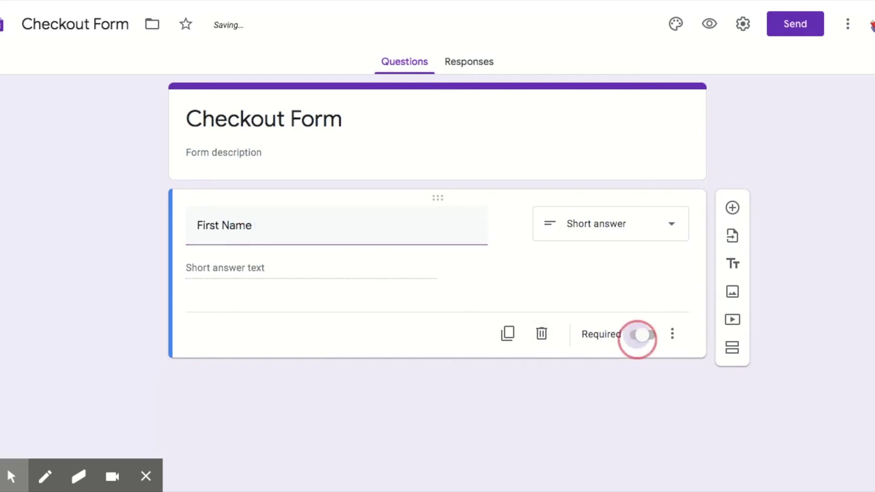
{"action": "left_click", "coordinate": [636, 339]}
{"action": "left_click", "coordinate": [732, 207]}
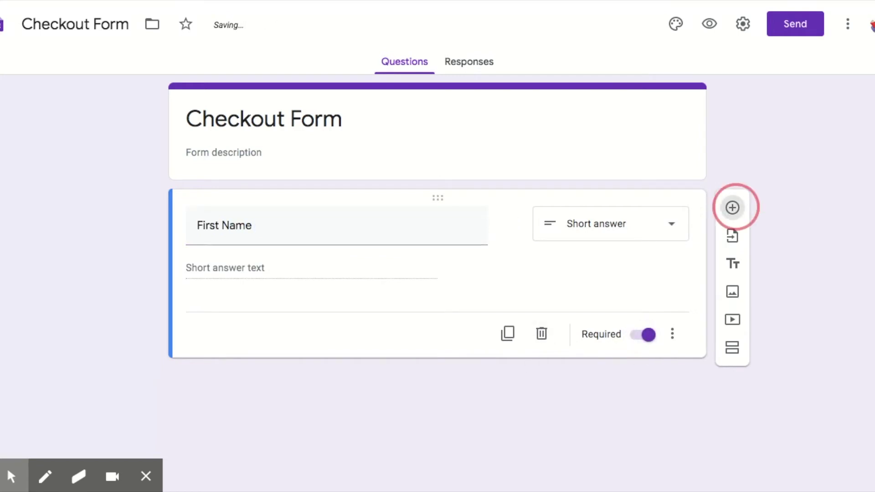
{"action": "type", "text": "Last Name"}
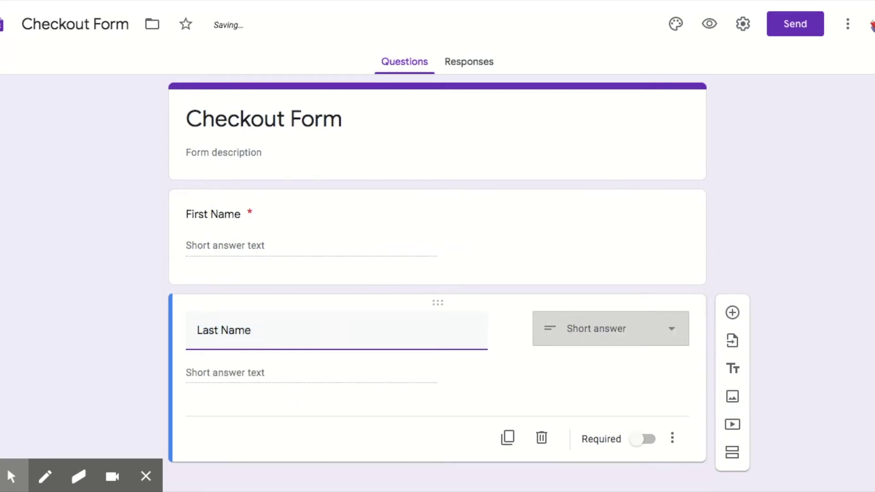
{"action": "left_click", "coordinate": [643, 439]}
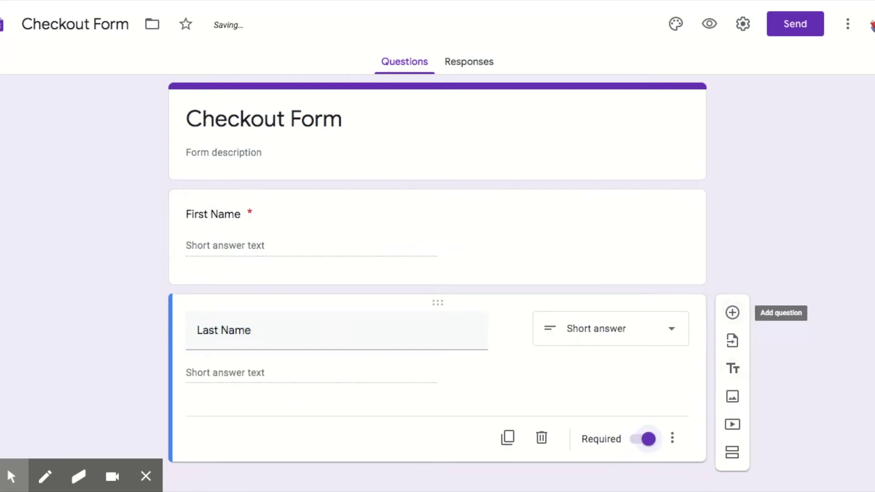
Step: Add a required 'Class Period' dropdown with choices 1st, 2nd, 3rd and 4th
{"action": "left_click", "coordinate": [732, 313]}
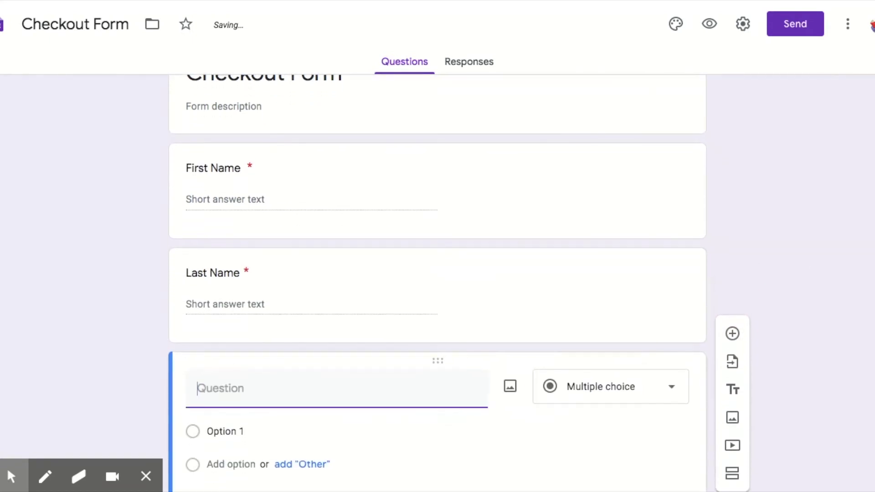
{"action": "type", "text": "Class"}
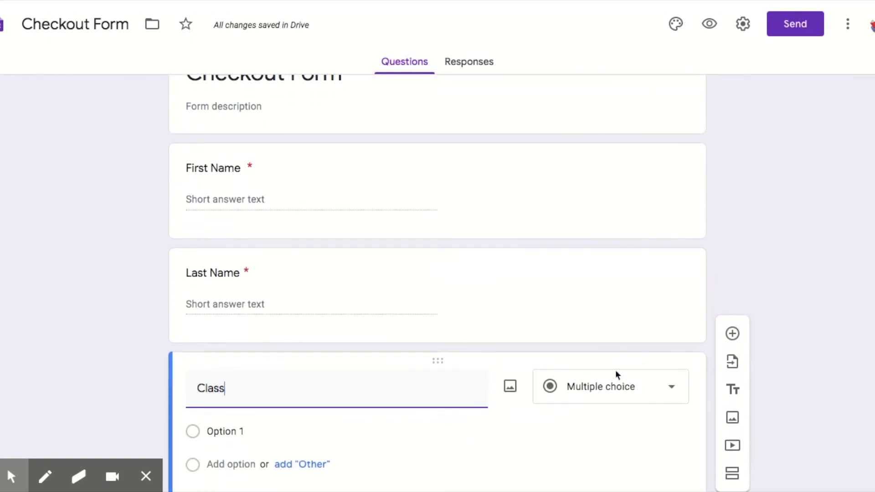
{"action": "type", "text": " Period"}
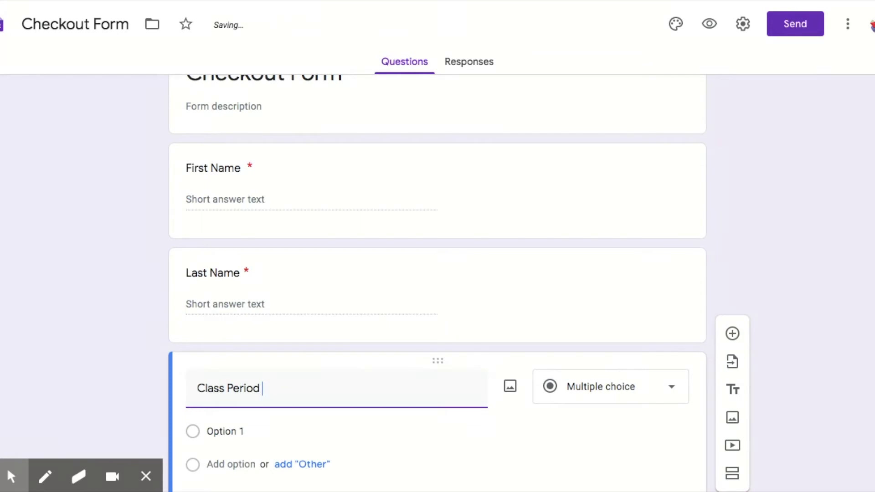
{"action": "left_click", "coordinate": [616, 373]}
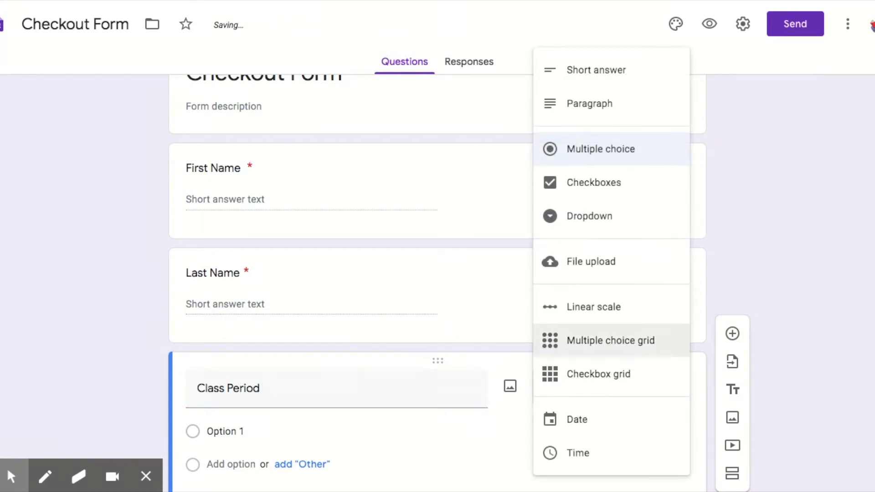
{"action": "left_click", "coordinate": [587, 215]}
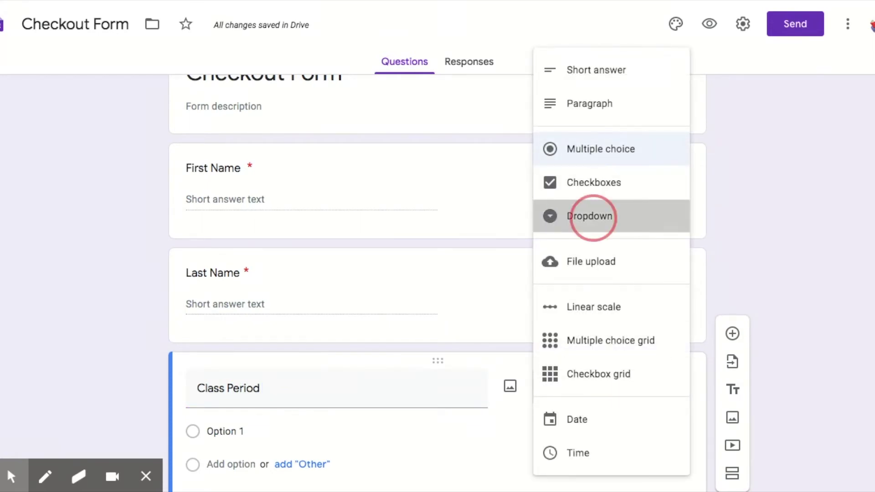
{"action": "left_click", "coordinate": [219, 344]}
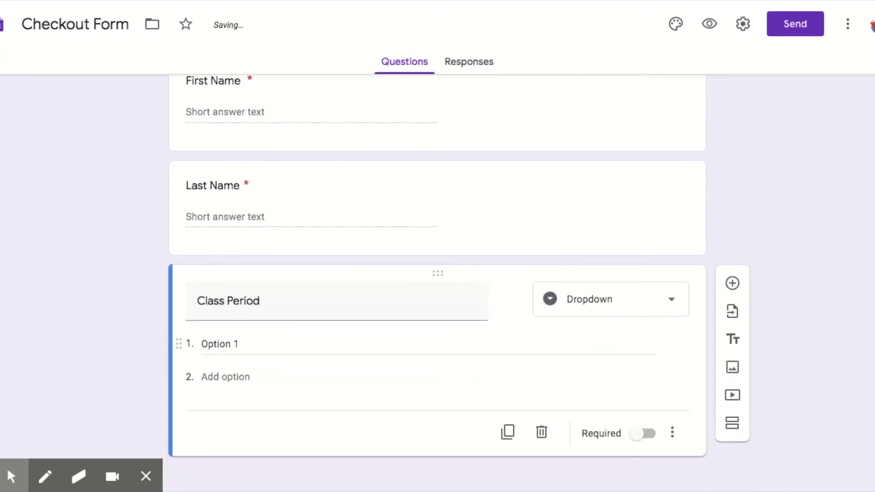
{"action": "type", "text": "1"}
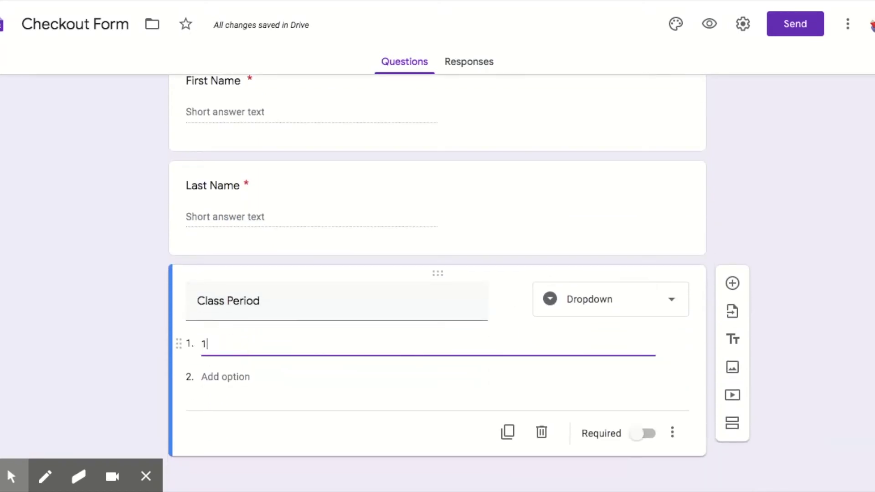
{"action": "type", "text": "st"}
{"action": "key", "text": "Return"}
{"action": "type", "text": "2"}
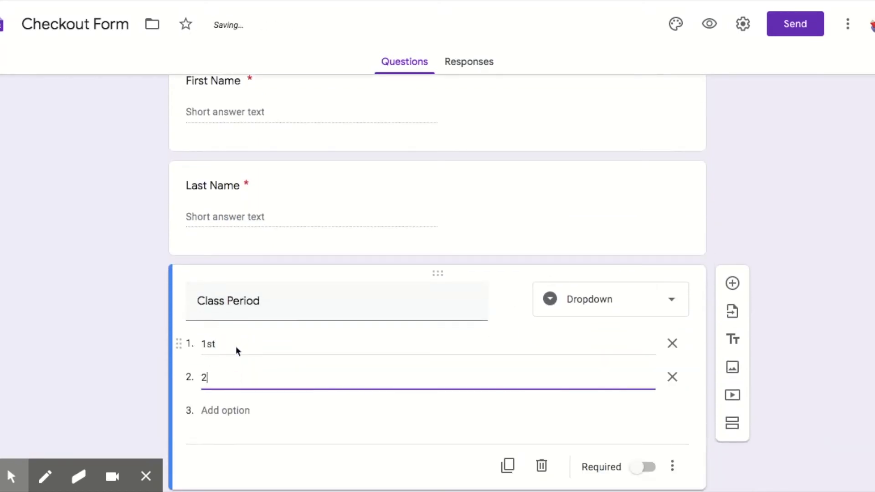
{"action": "type", "text": "nd"}
{"action": "key", "text": "Return"}
{"action": "type", "text": "3rd"}
{"action": "key", "text": "Return"}
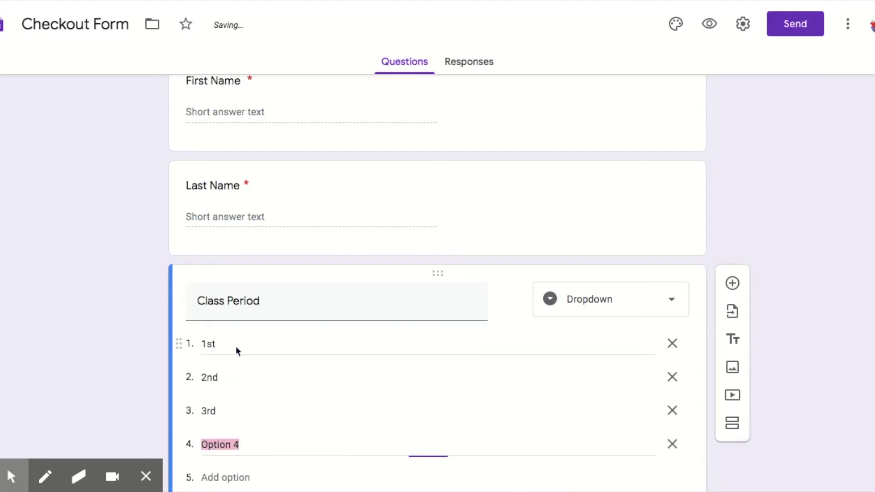
{"action": "type", "text": "4th"}
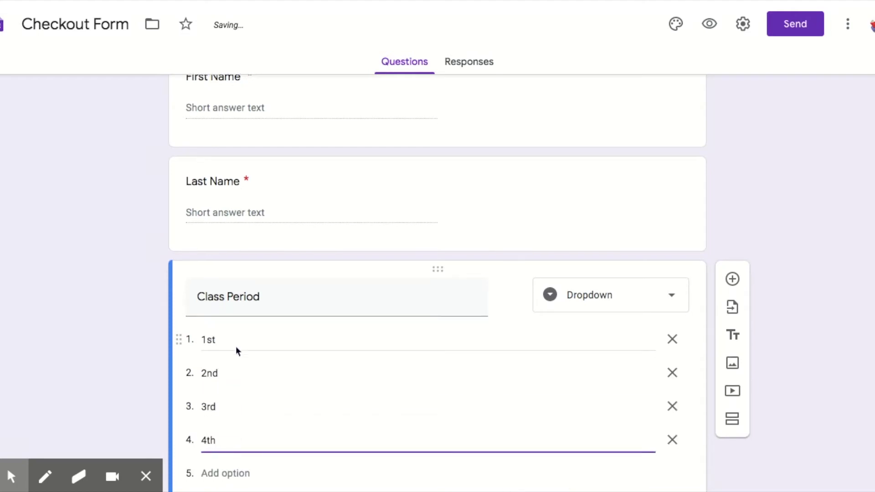
{"action": "left_click", "coordinate": [643, 425]}
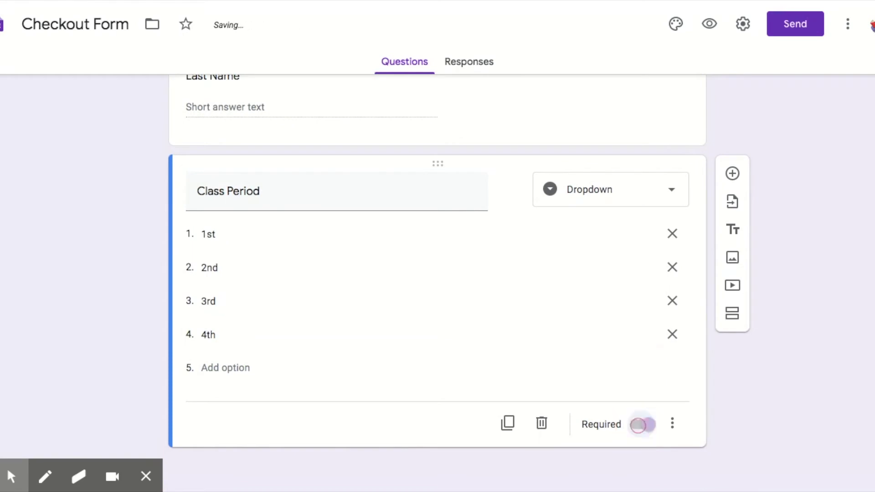
Step: Add the required question 'What are you checking out?' with choices Supplies and Books
{"action": "left_click", "coordinate": [732, 173]}
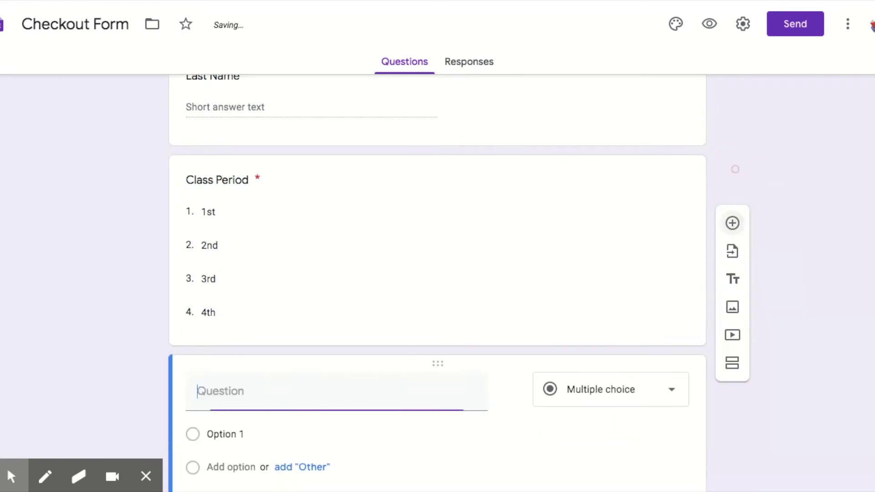
{"action": "type", "text": "Wha"}
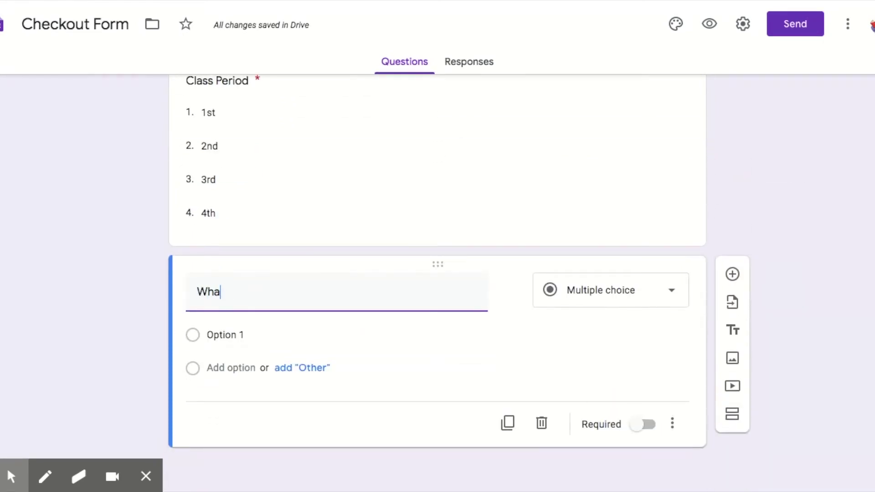
{"action": "type", "text": "t are you checking out?"}
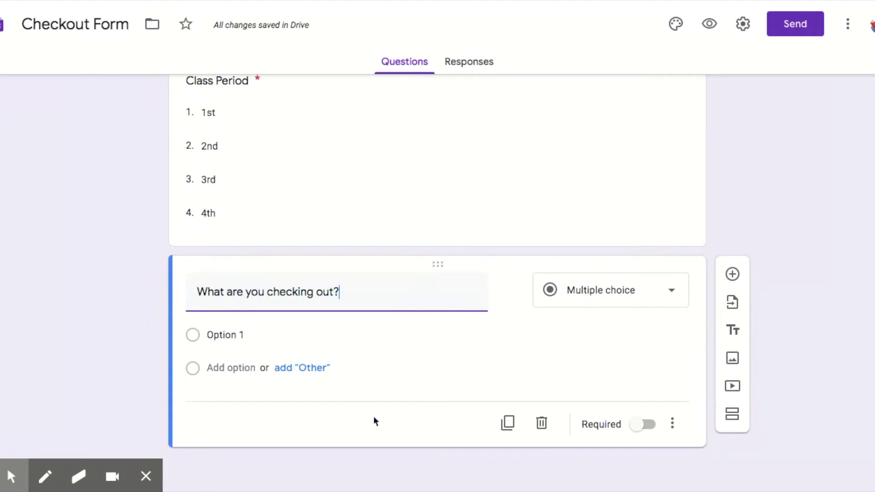
{"action": "left_click", "coordinate": [237, 333]}
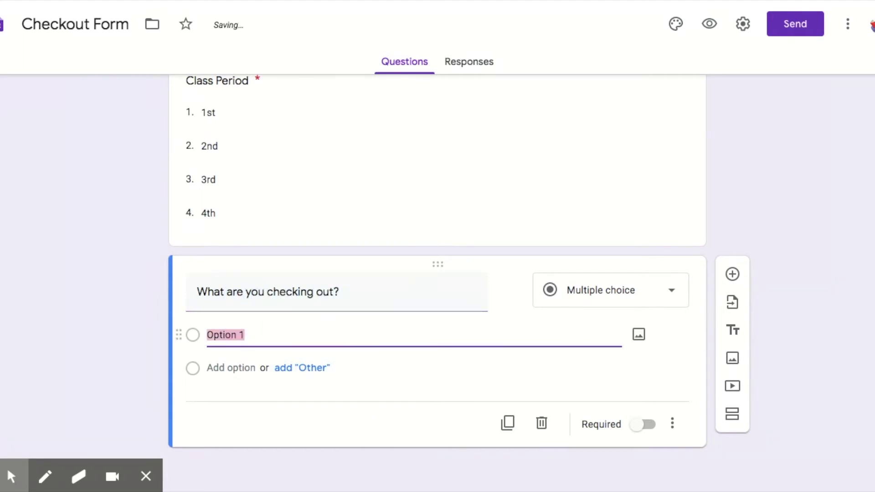
{"action": "type", "text": "Suppl"}
{"action": "key", "text": "BackSpace"}
{"action": "type", "text": "plies"}
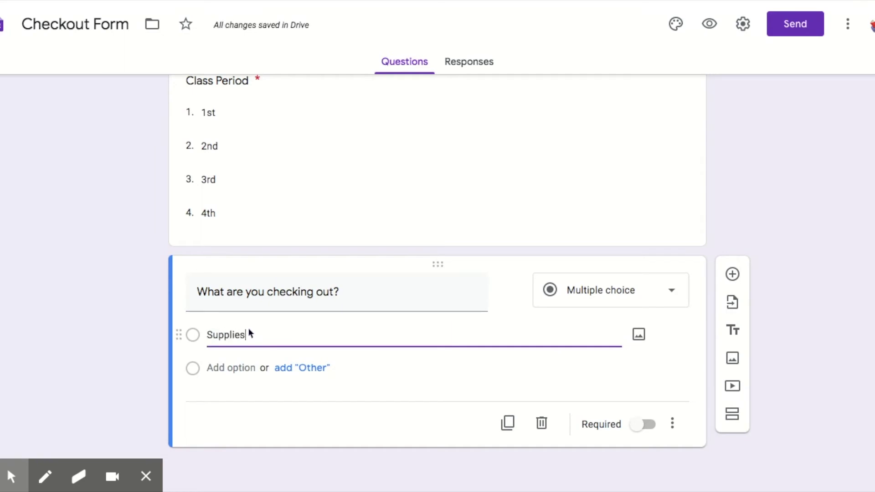
{"action": "key", "text": "Return"}
{"action": "type", "text": "Books"}
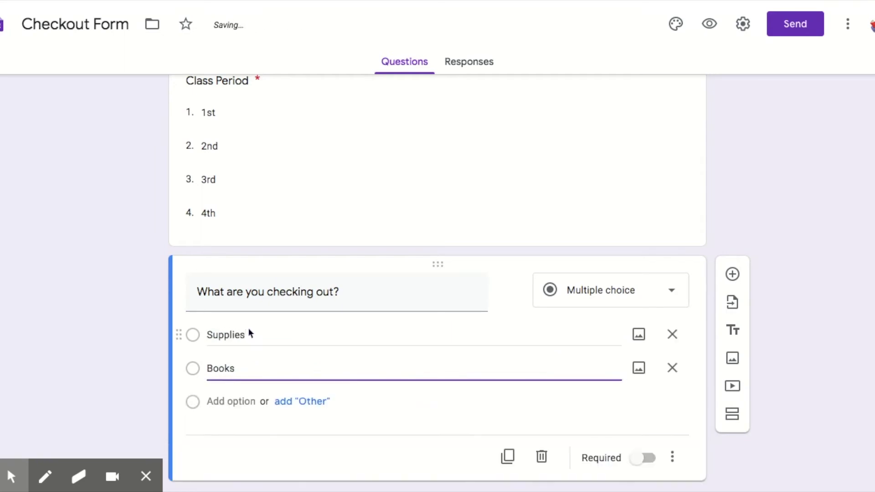
{"action": "scroll", "coordinate": [248, 328], "scroll_direction": "down", "scroll_amount": 1}
{"action": "left_click", "coordinate": [643, 424]}
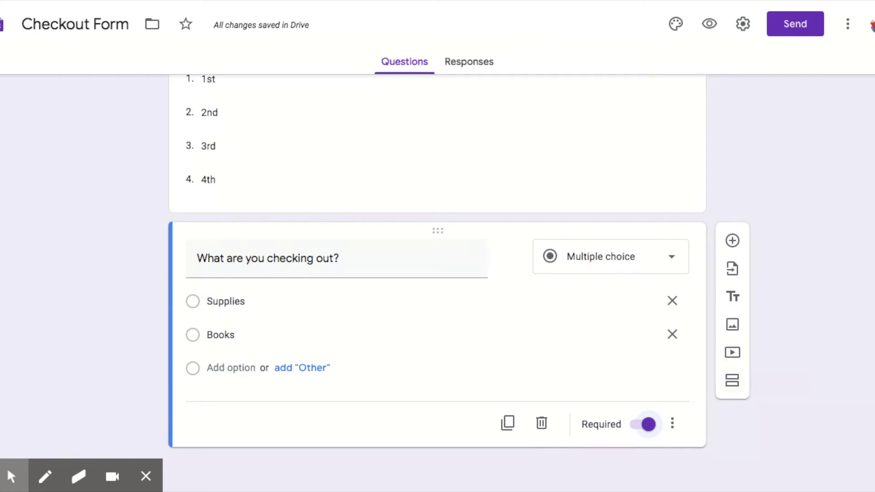
Step: Add a new section titled 'Supply Checkout'
{"action": "left_click", "coordinate": [732, 380]}
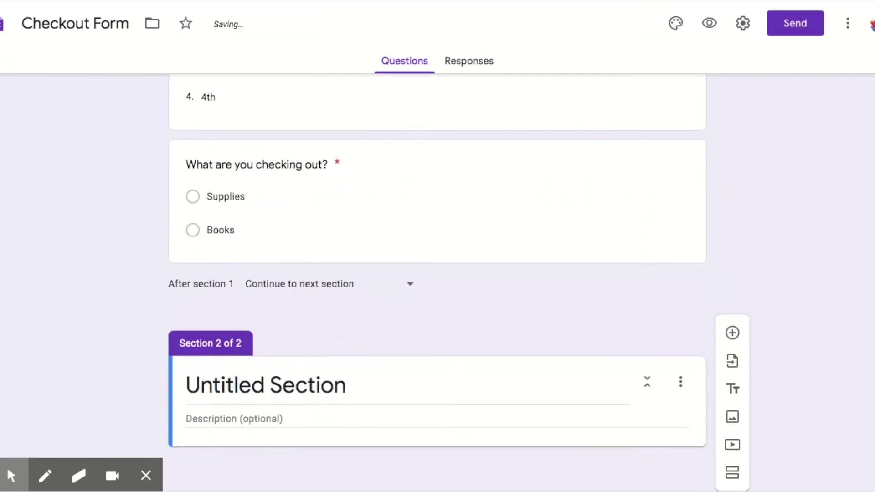
{"action": "left_click", "coordinate": [312, 384]}
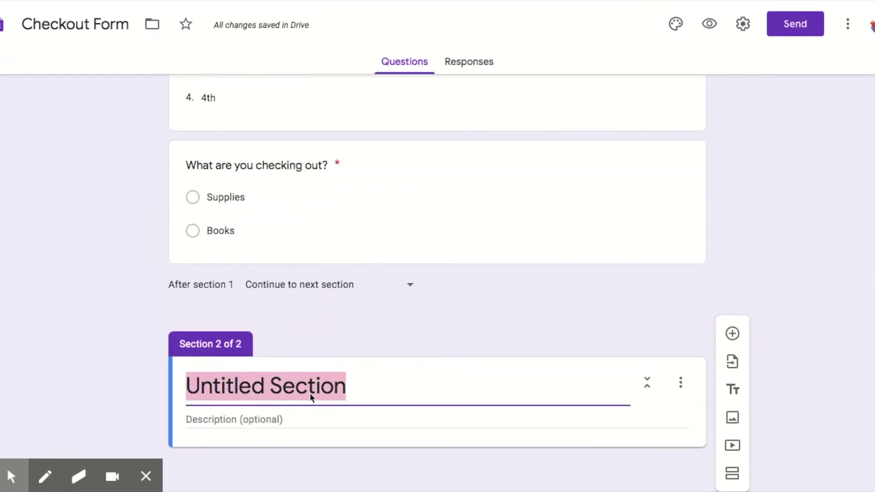
{"action": "type", "text": "Suppli"}
{"action": "key", "text": "BackSpace"}
{"action": "type", "text": "y Checkout"}
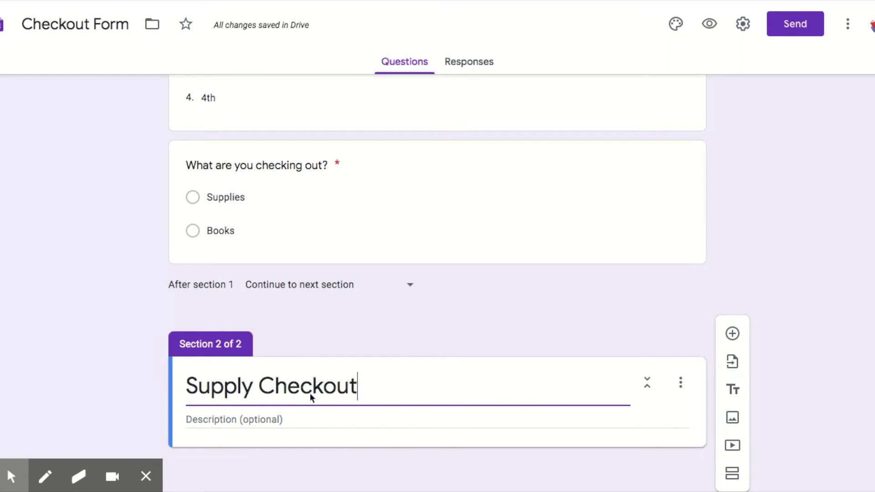
Step: Add a required short-answer question 'What are you checking out'
{"action": "left_click", "coordinate": [732, 333]}
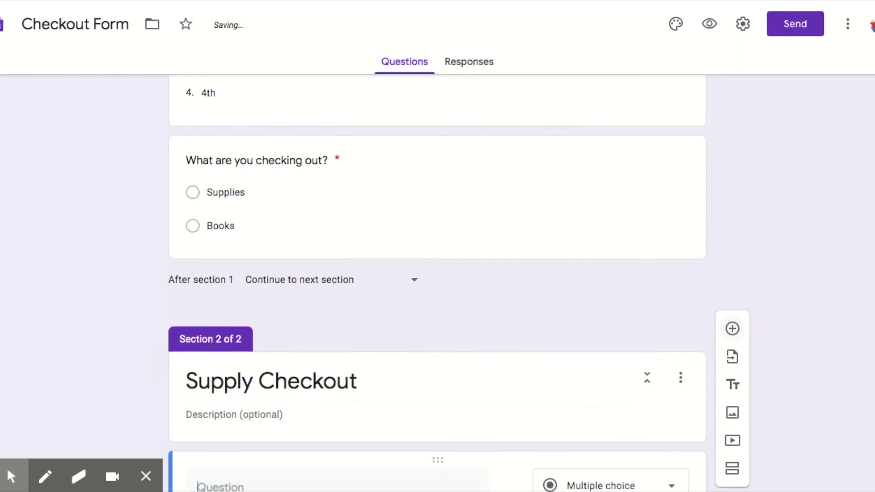
{"action": "type", "text": "What a"}
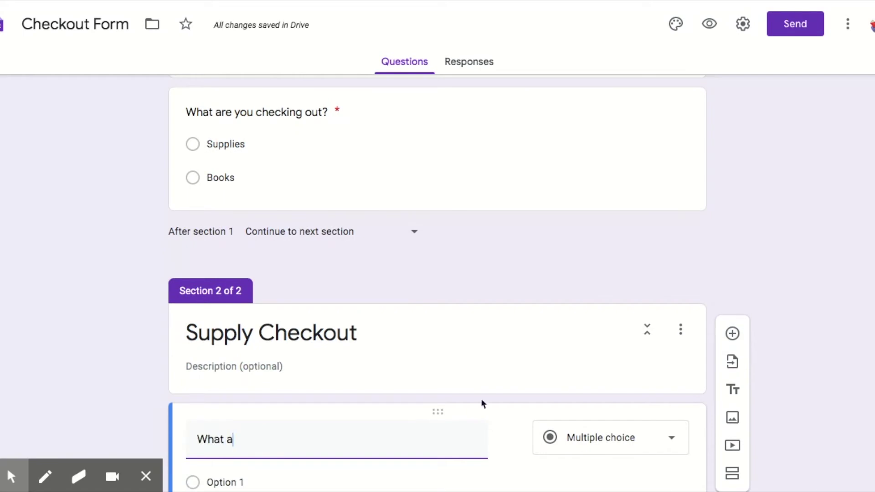
{"action": "type", "text": "re you checking"}
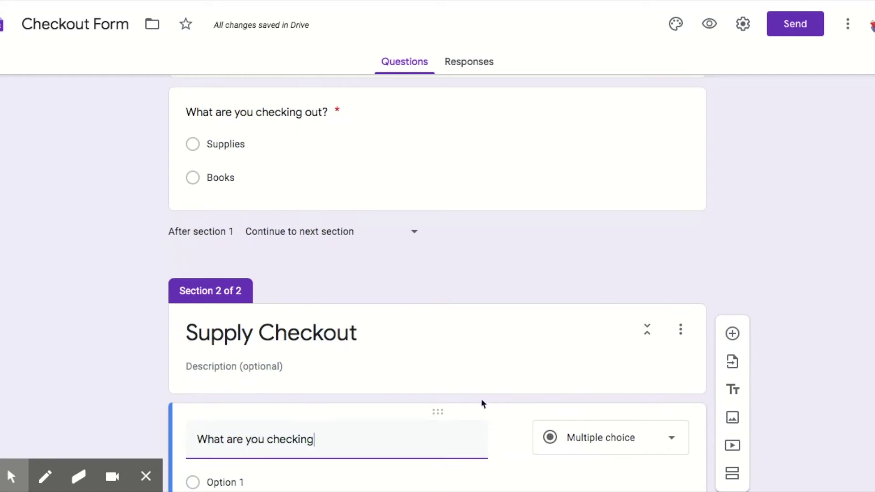
{"action": "type", "text": " out"}
{"action": "scroll", "coordinate": [481, 398], "scroll_direction": "down", "scroll_amount": 3}
{"action": "left_click", "coordinate": [611, 327]}
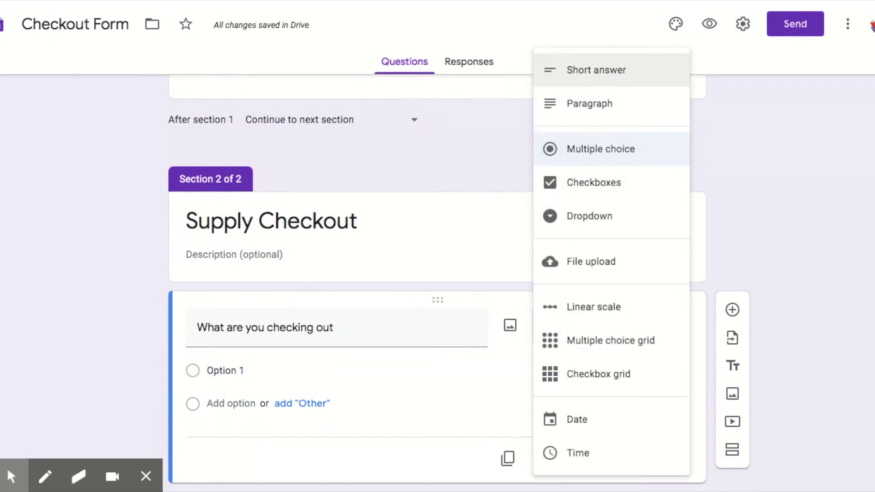
{"action": "left_click", "coordinate": [588, 67]}
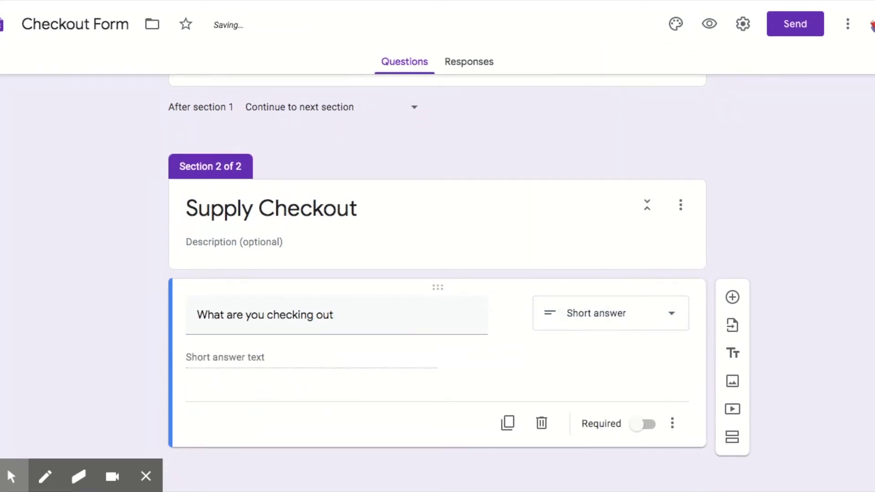
{"action": "left_click", "coordinate": [642, 424]}
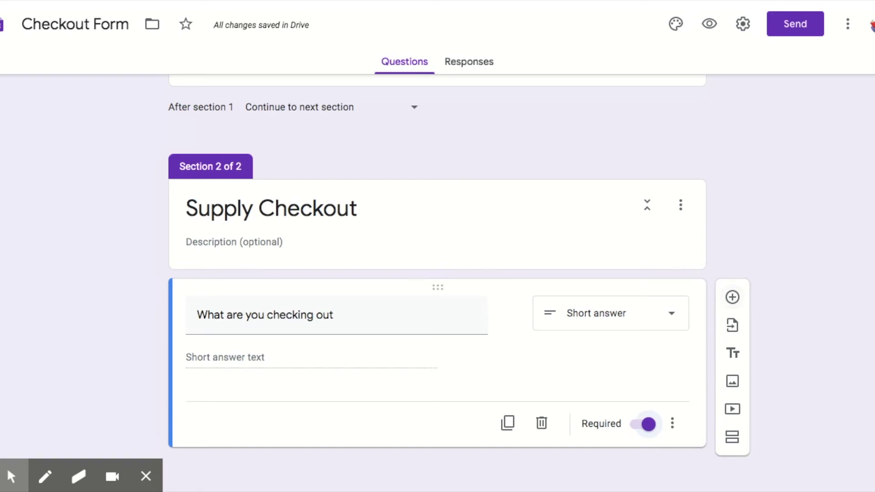
Step: Add paragraph 'Why are you checking it out' and required date question 'When are you going to return it'
{"action": "left_click", "coordinate": [732, 297]}
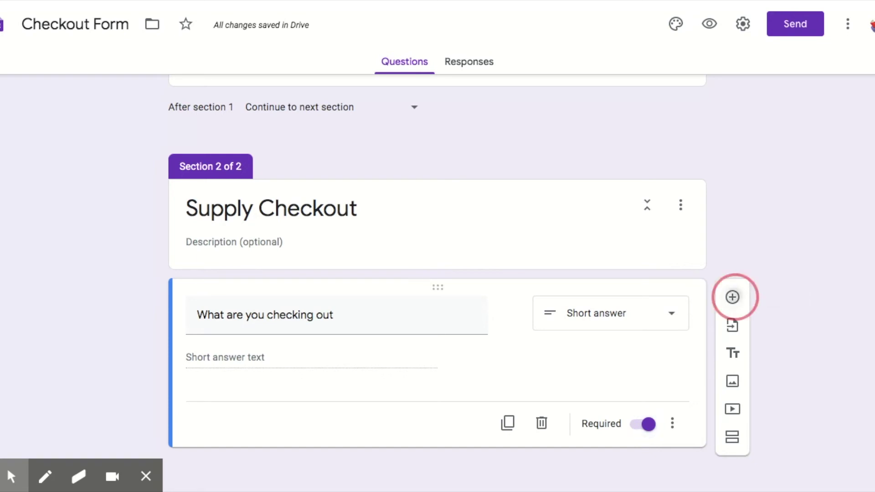
{"action": "type", "text": "Why "}
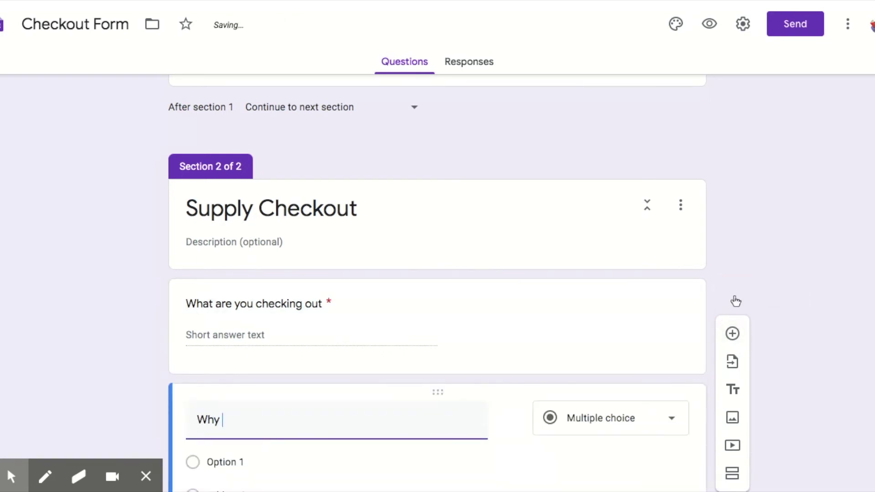
{"action": "type", "text": "are you checking"}
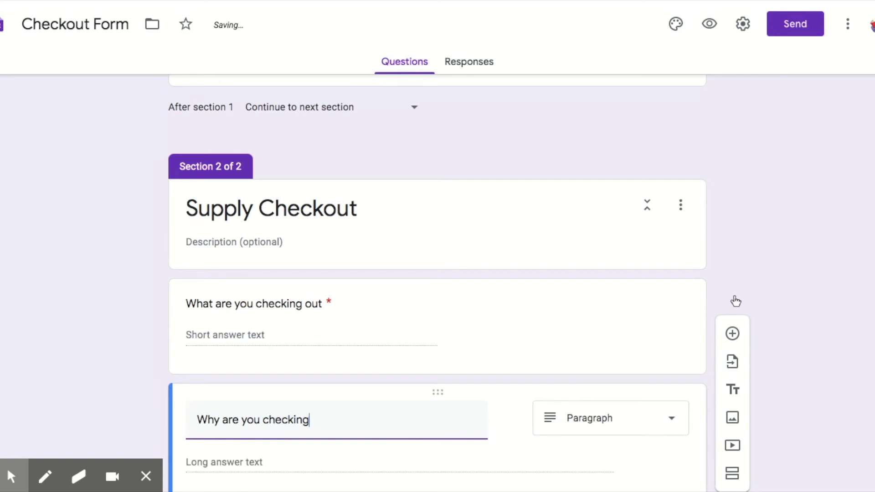
{"action": "type", "text": " it out?"}
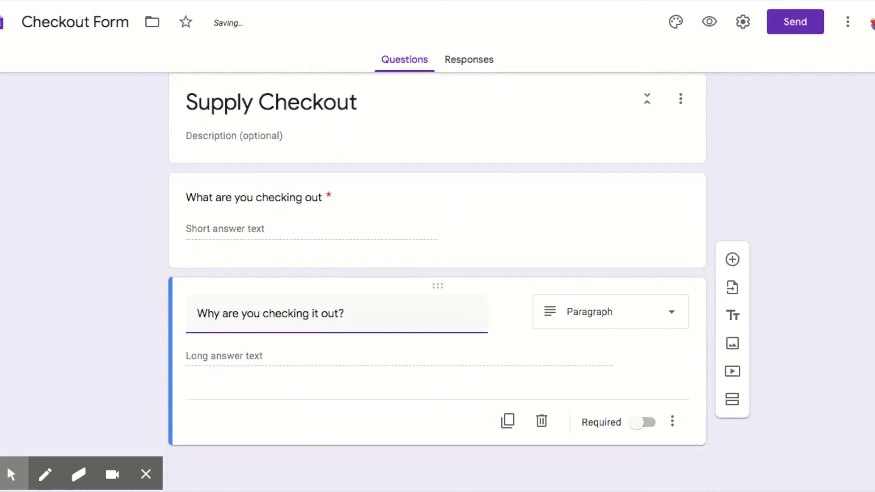
{"action": "left_click", "coordinate": [732, 298]}
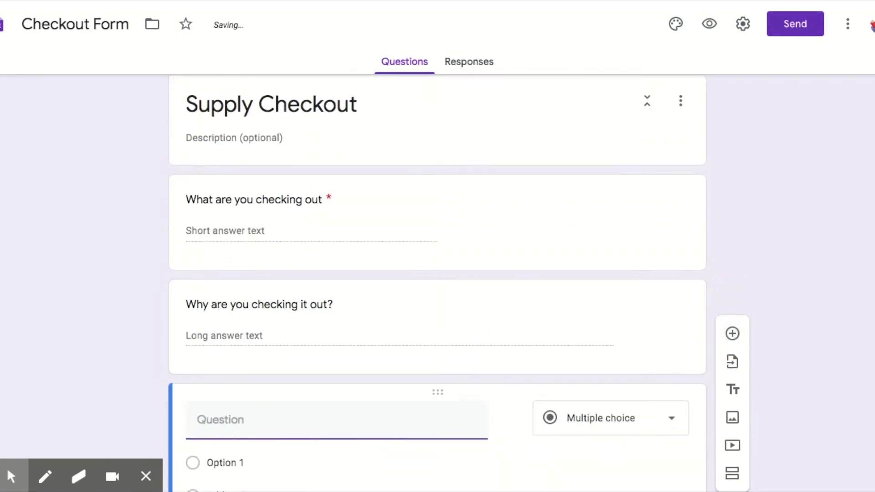
{"action": "type", "text": "When are you go"}
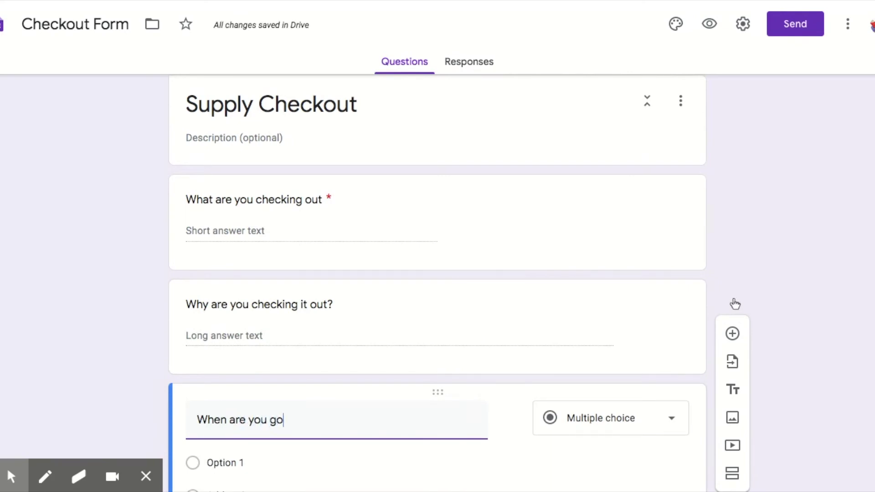
{"action": "type", "text": "ing to retur"}
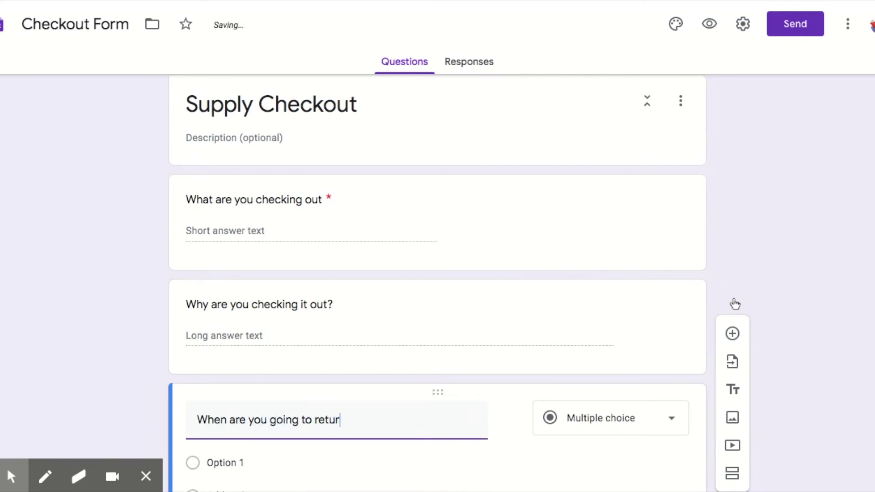
{"action": "type", "text": "n it?"}
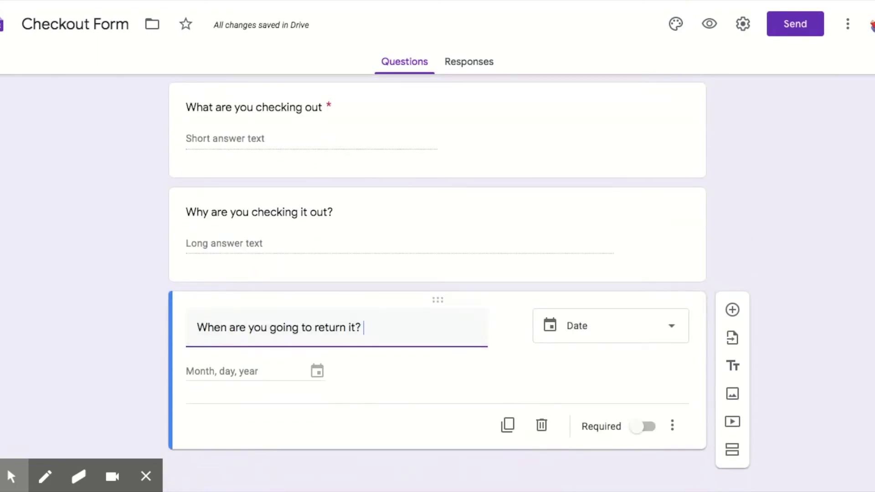
{"action": "left_click", "coordinate": [638, 426]}
{"action": "scroll", "coordinate": [638, 425], "scroll_direction": "up", "scroll_amount": 1}
{"action": "scroll", "coordinate": [630, 405], "scroll_direction": "up", "scroll_amount": 5}
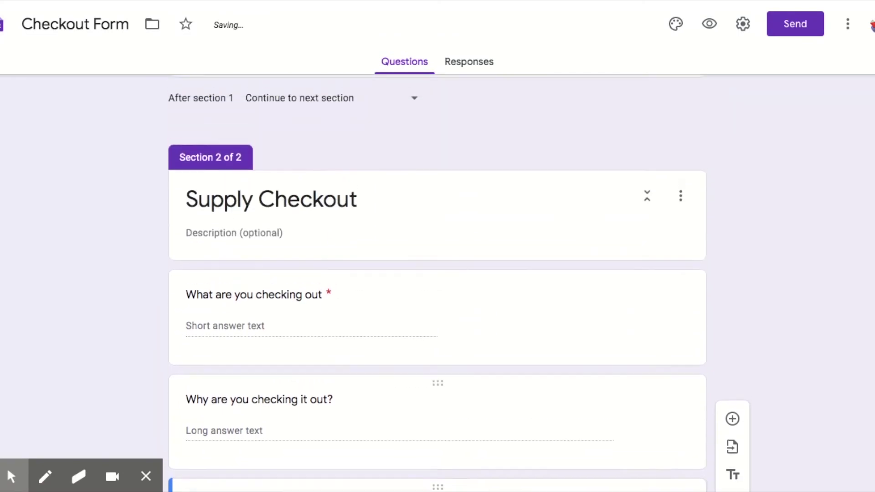
{"action": "scroll", "coordinate": [629, 403], "scroll_direction": "up", "scroll_amount": 5}
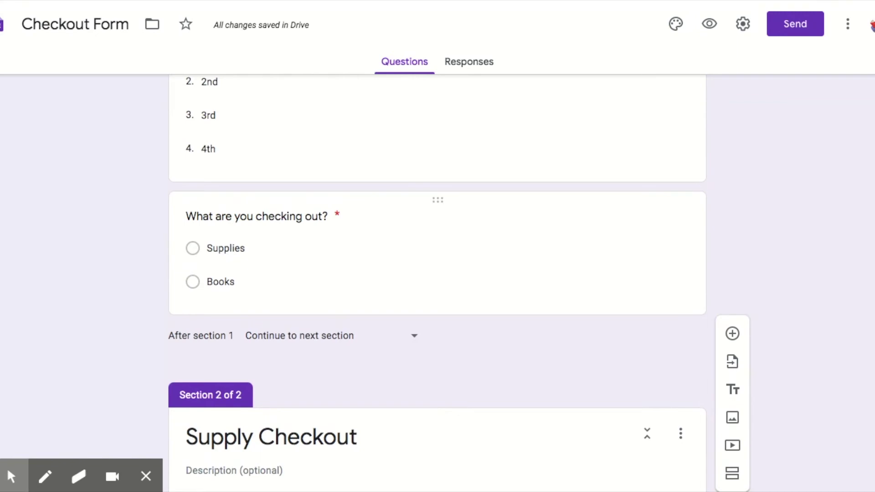
Step: Enable section branching on 'What are you checking out?', sending Supplies to Supply Checkout
{"action": "left_click", "coordinate": [221, 281]}
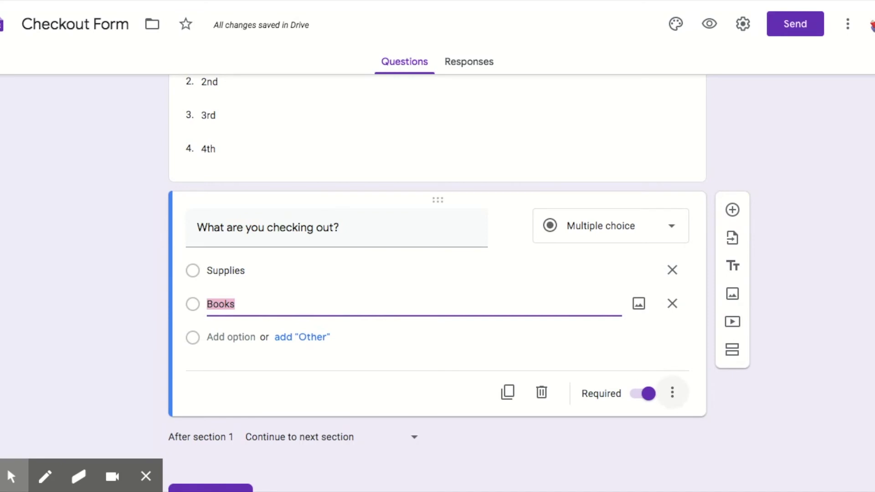
{"action": "left_click", "coordinate": [672, 393]}
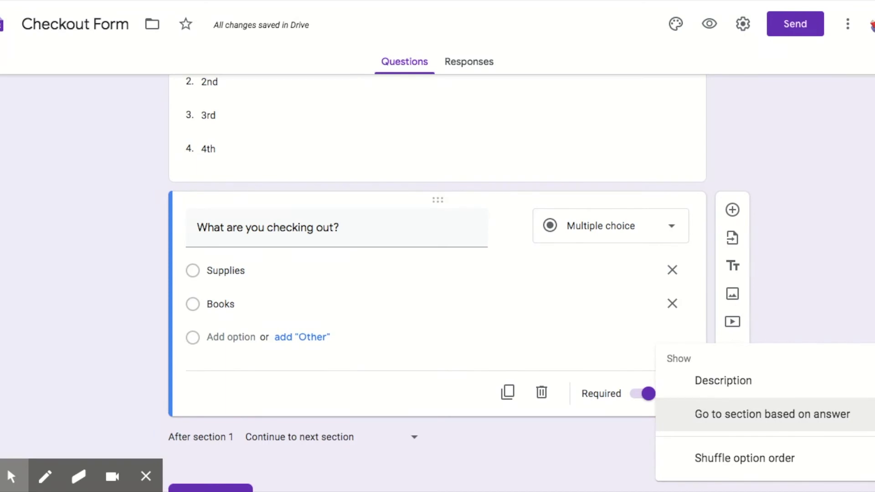
{"action": "left_click", "coordinate": [793, 418]}
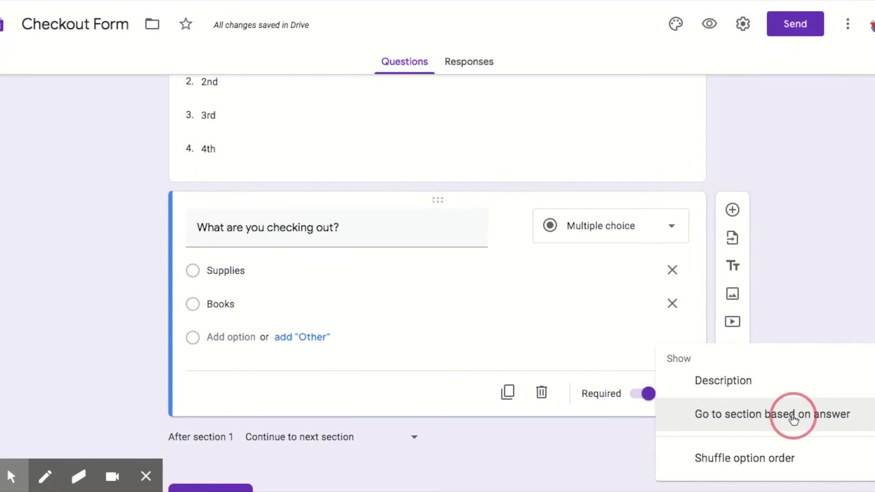
{"action": "left_click", "coordinate": [561, 269]}
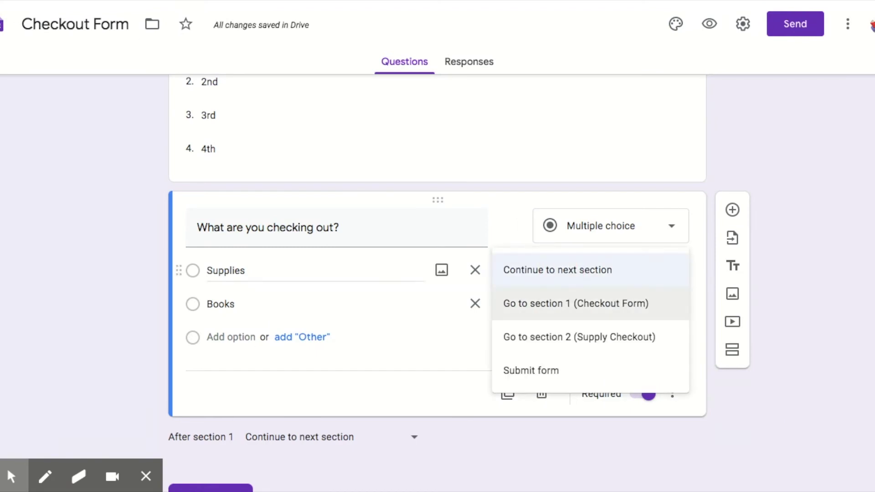
{"action": "left_click", "coordinate": [578, 337]}
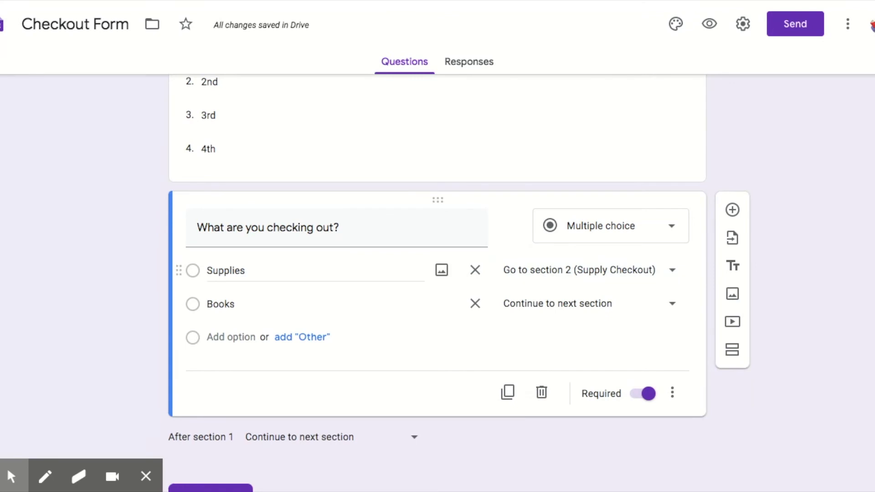
{"action": "scroll", "coordinate": [437, 273], "scroll_direction": "down", "scroll_amount": 3}
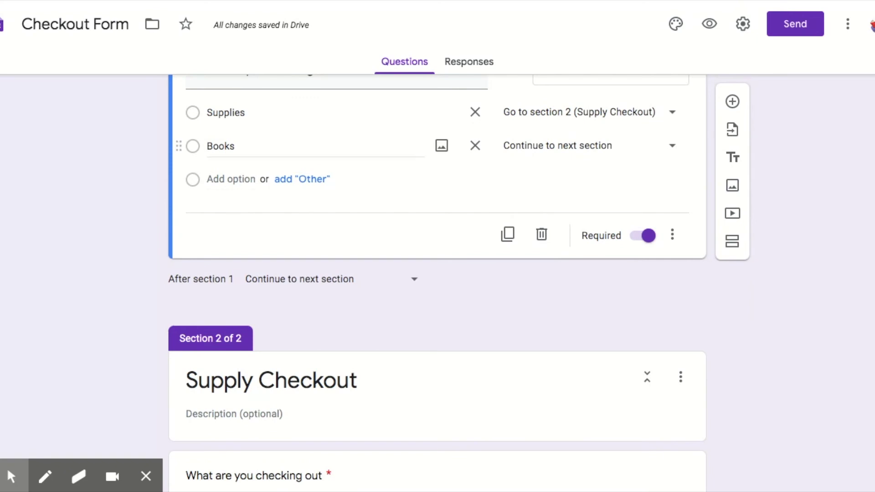
Step: Add a third section titled 'Book Checkout' after the return-date question
{"action": "scroll", "coordinate": [437, 319], "scroll_direction": "down", "scroll_amount": 7}
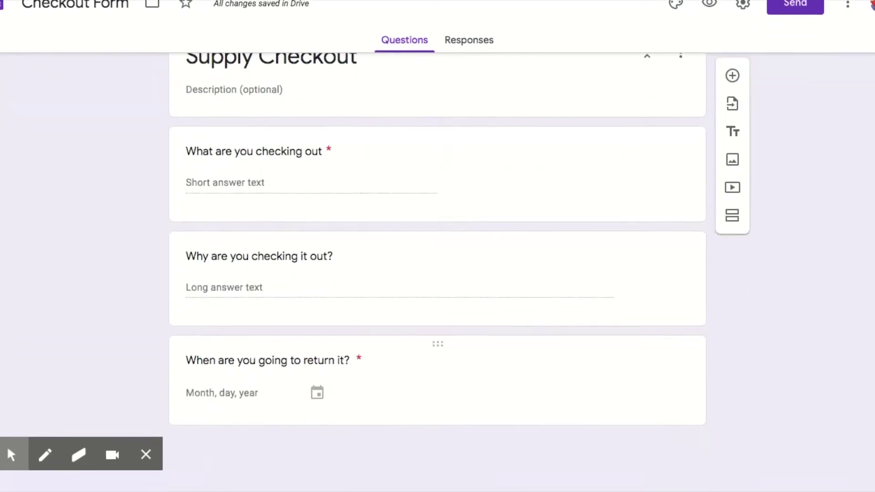
{"action": "left_click", "coordinate": [268, 379]}
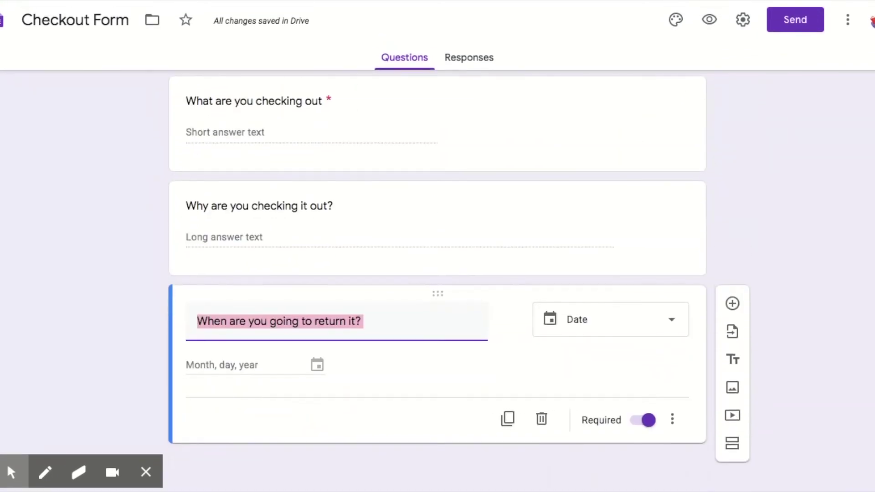
{"action": "left_click", "coordinate": [732, 447]}
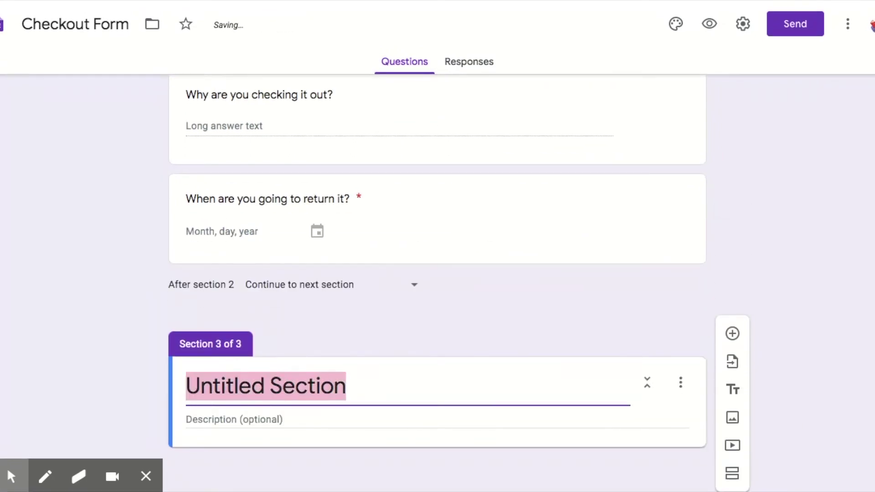
{"action": "type", "text": "Book Checkout"}
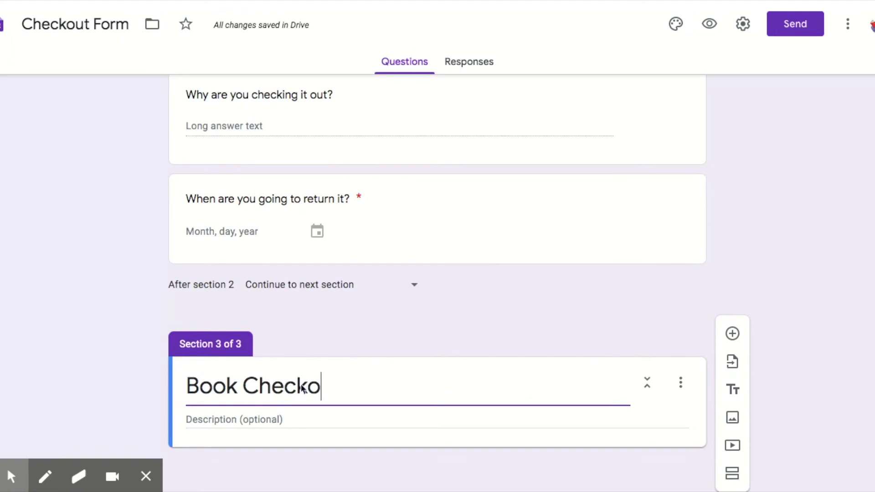
Step: Add required Title, Author and Return Date questions to Book Checkout
{"action": "left_click", "coordinate": [732, 333]}
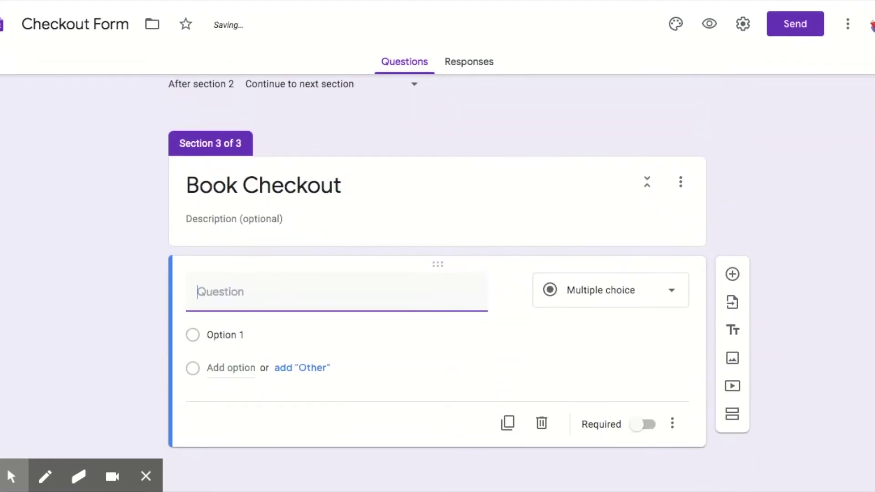
{"action": "type", "text": "Title"}
{"action": "left_click", "coordinate": [645, 423]}
{"action": "left_click", "coordinate": [732, 297]}
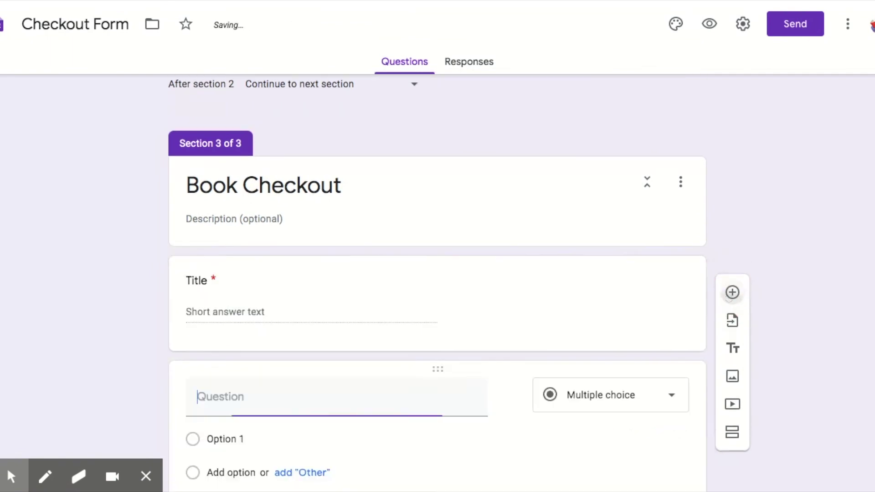
{"action": "type", "text": "Author"}
{"action": "scroll", "coordinate": [729, 302], "scroll_direction": "down", "scroll_amount": 2}
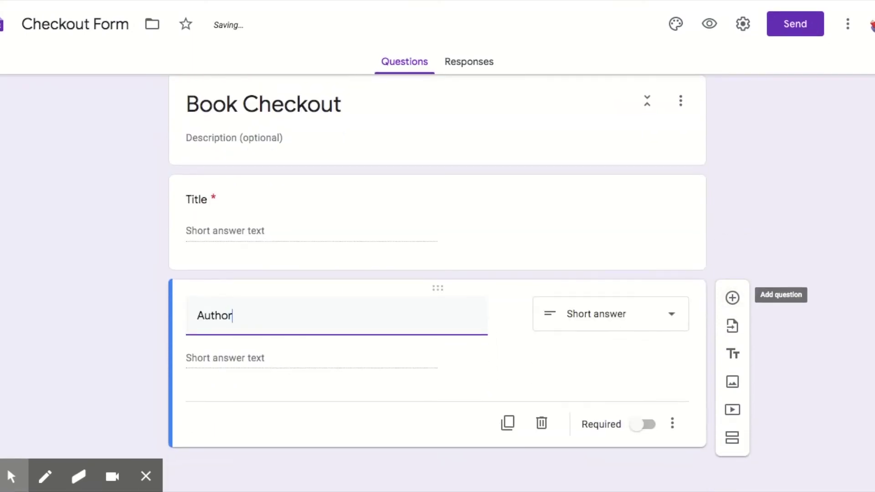
{"action": "left_click", "coordinate": [645, 424]}
{"action": "left_click", "coordinate": [732, 297]}
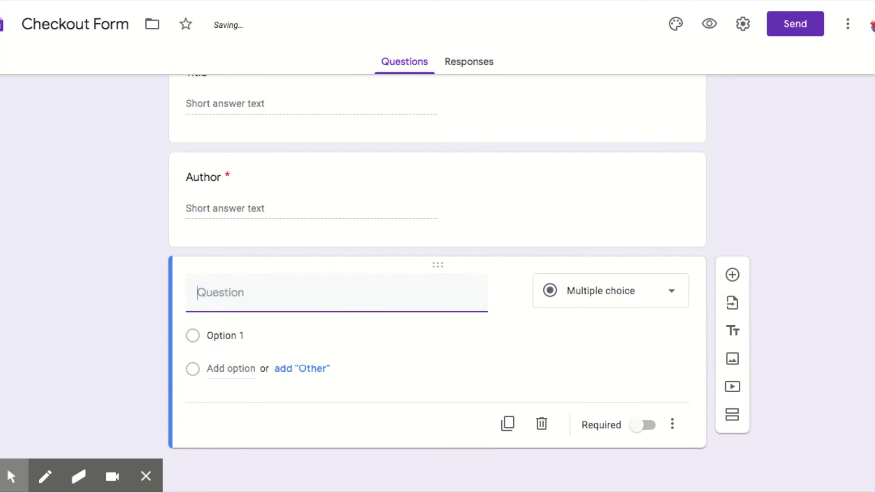
{"action": "type", "text": "Return Date"}
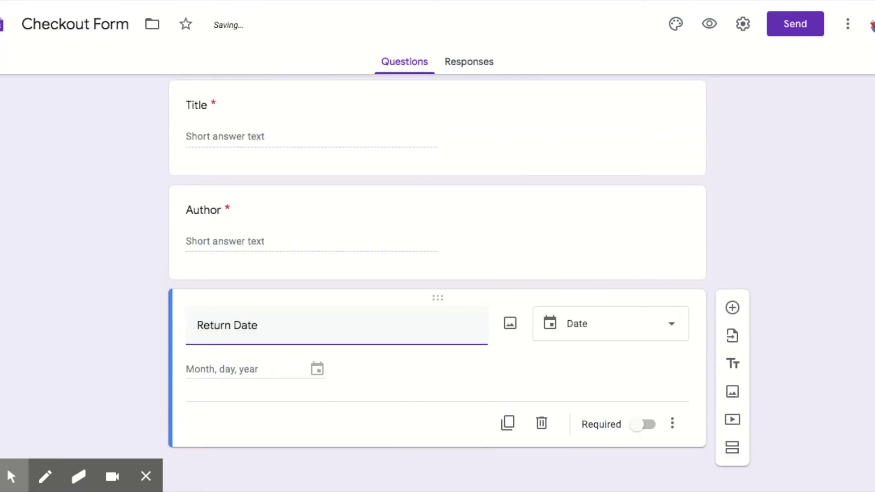
{"action": "left_click", "coordinate": [640, 424]}
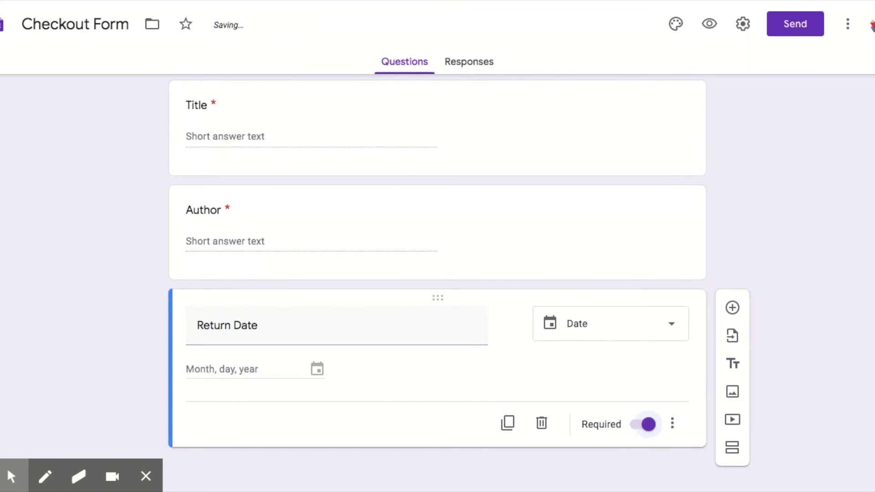
{"action": "scroll", "coordinate": [437, 282], "scroll_direction": "up", "scroll_amount": 8}
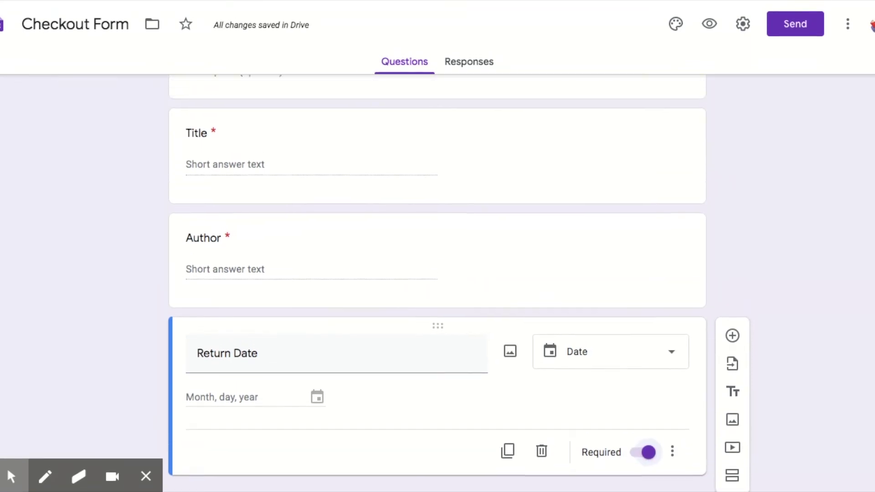
{"action": "scroll", "coordinate": [660, 342], "scroll_direction": "up", "scroll_amount": 15}
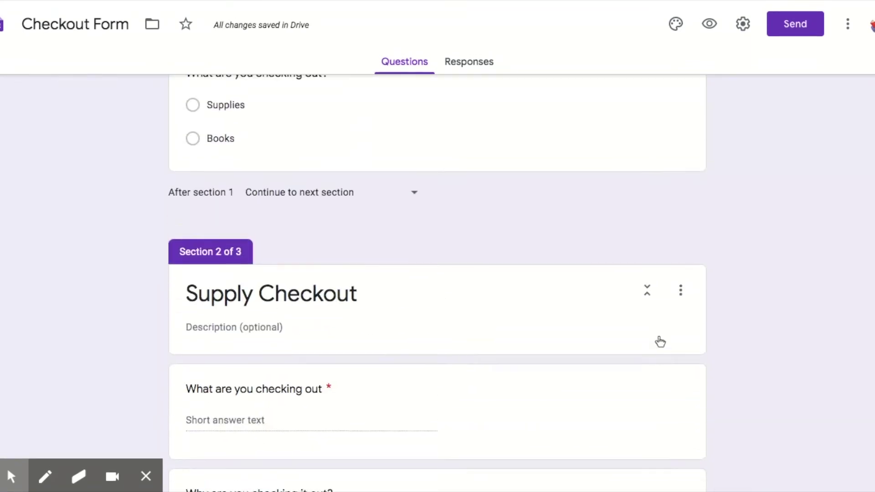
Step: Route the Books answer of 'What are you checking out?' to section 3 (Book Checkout)
{"action": "left_click", "coordinate": [236, 415]}
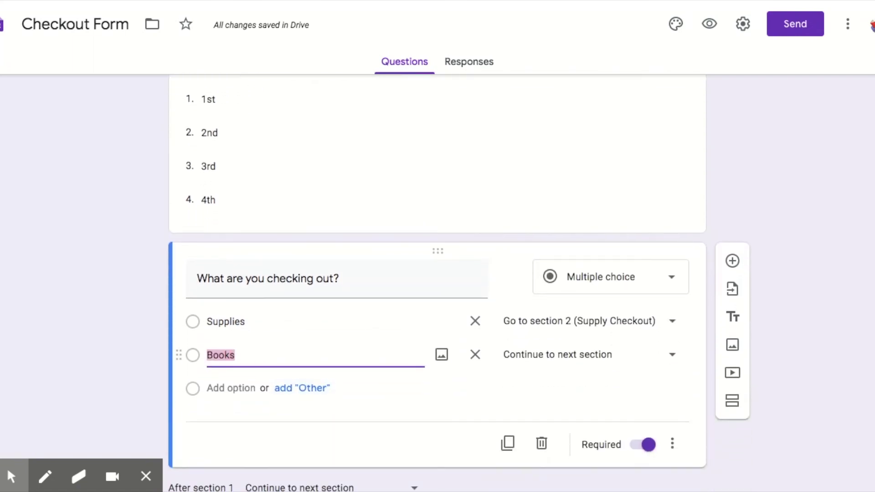
{"action": "left_click", "coordinate": [572, 356]}
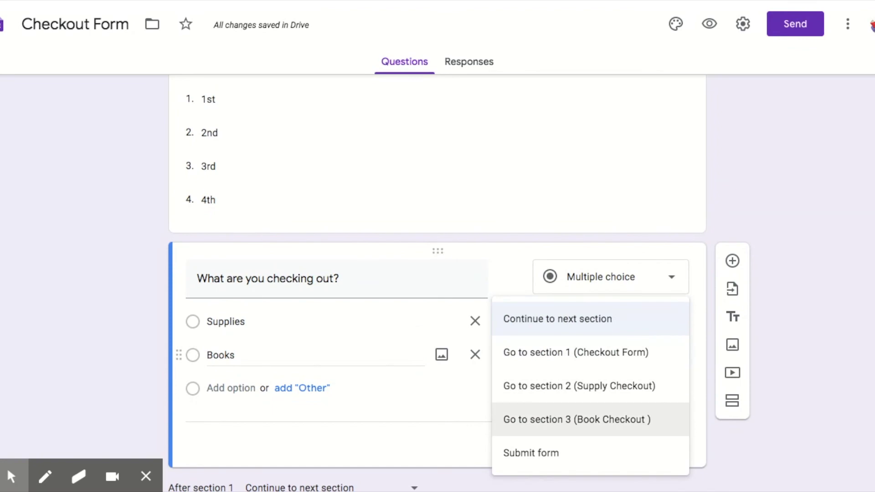
{"action": "left_click", "coordinate": [586, 420]}
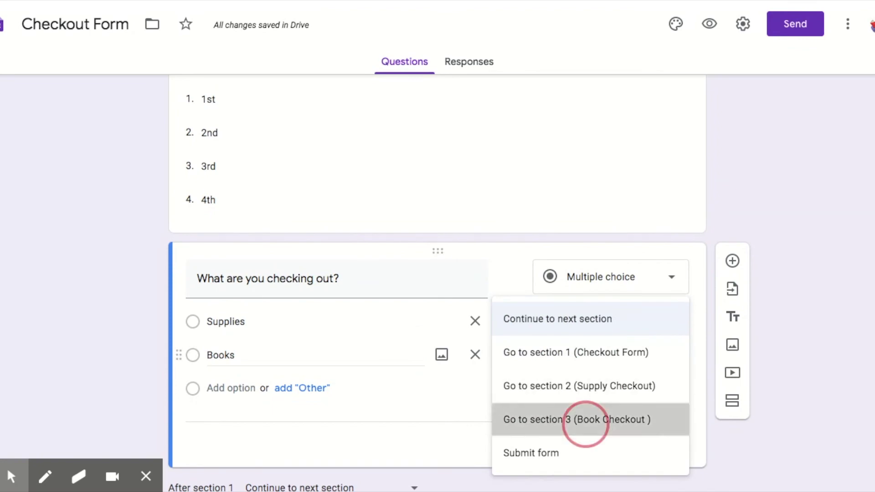
{"action": "scroll", "coordinate": [437, 282], "scroll_direction": "down", "scroll_amount": 10}
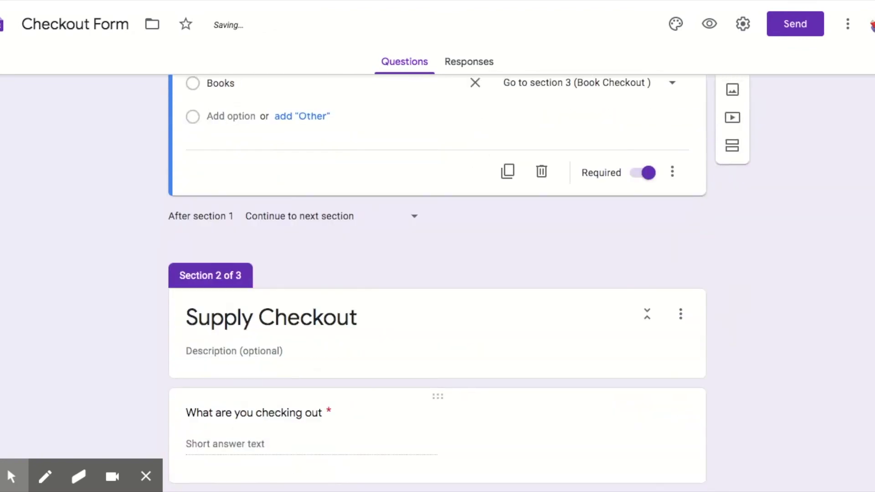
{"action": "scroll", "coordinate": [584, 420], "scroll_direction": "down", "scroll_amount": 4}
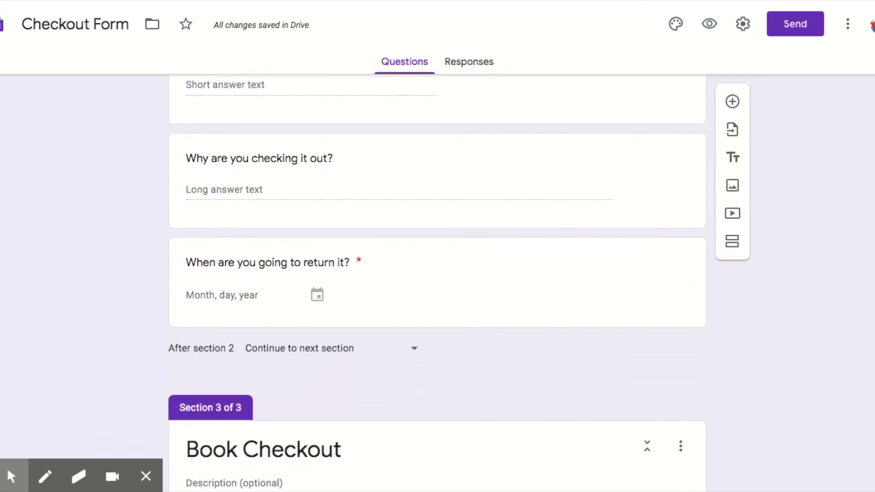
{"action": "left_click", "coordinate": [279, 348]}
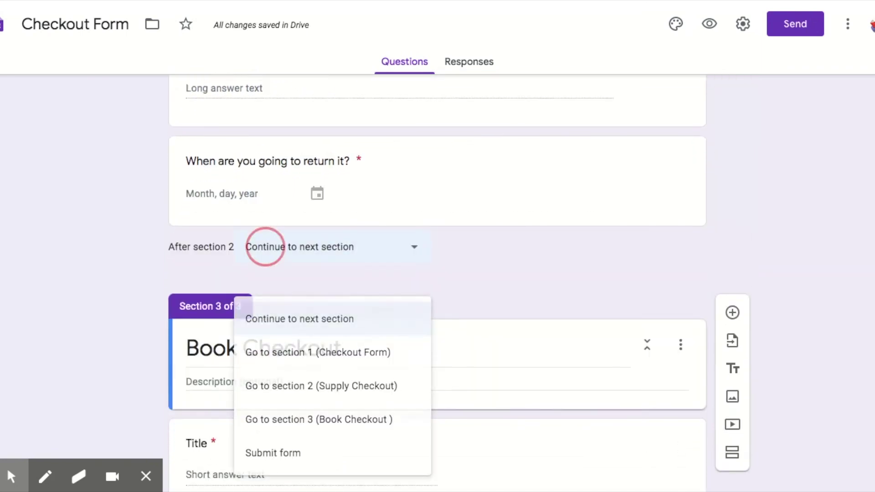
Step: Set 'After section 2' to Submit form so Supply Checkout ends the form
{"action": "left_click", "coordinate": [265, 248]}
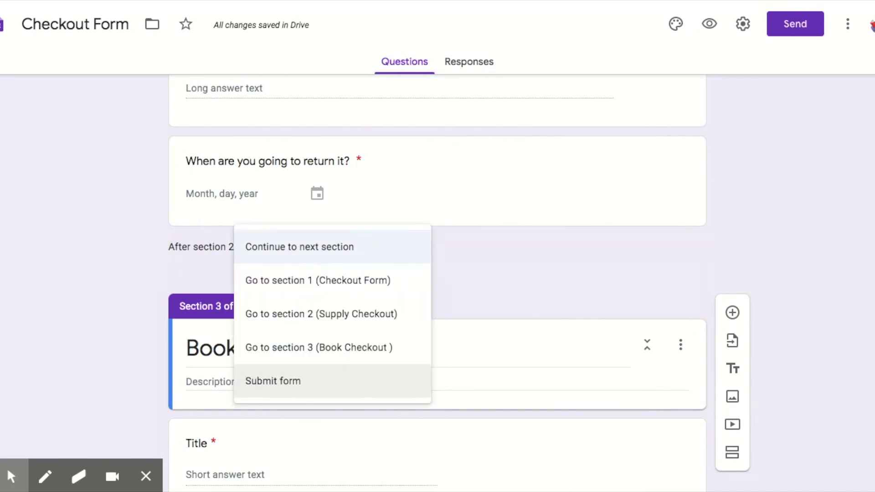
{"action": "left_click", "coordinate": [273, 381]}
{"action": "scroll", "coordinate": [437, 273], "scroll_direction": "up", "scroll_amount": 7}
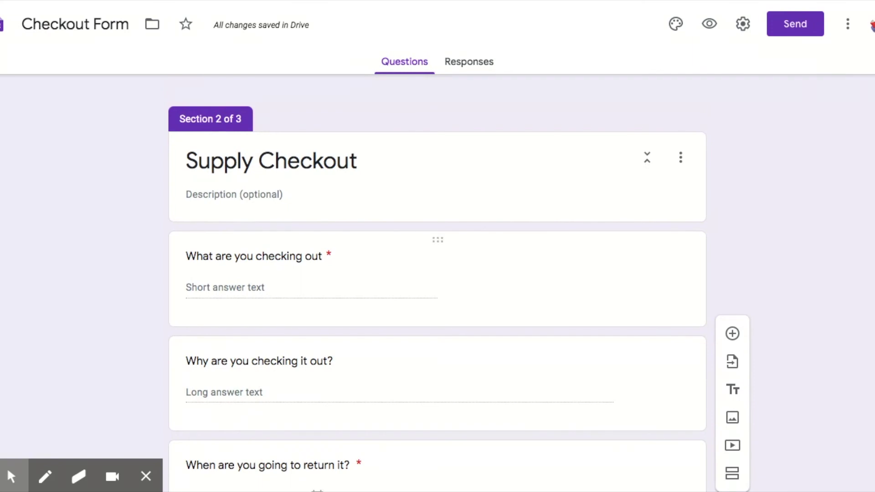
{"action": "scroll", "coordinate": [438, 282], "scroll_direction": "down", "scroll_amount": 5}
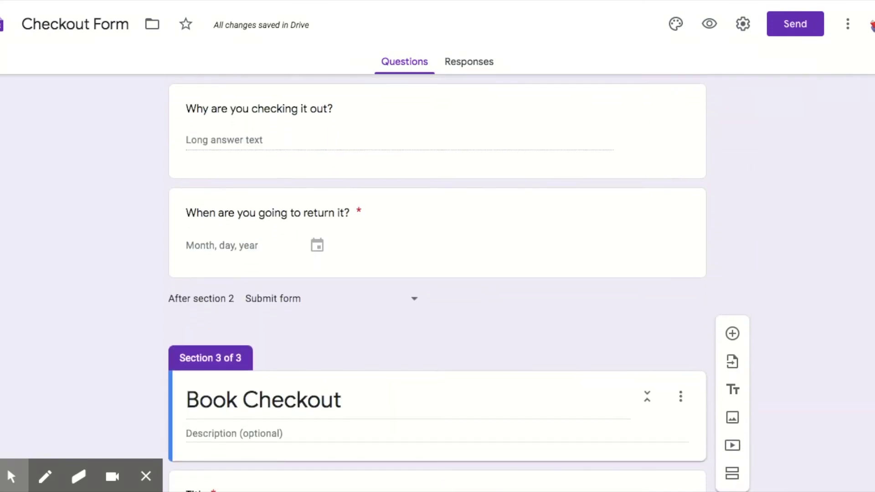
{"action": "scroll", "coordinate": [438, 283], "scroll_direction": "down", "scroll_amount": 7}
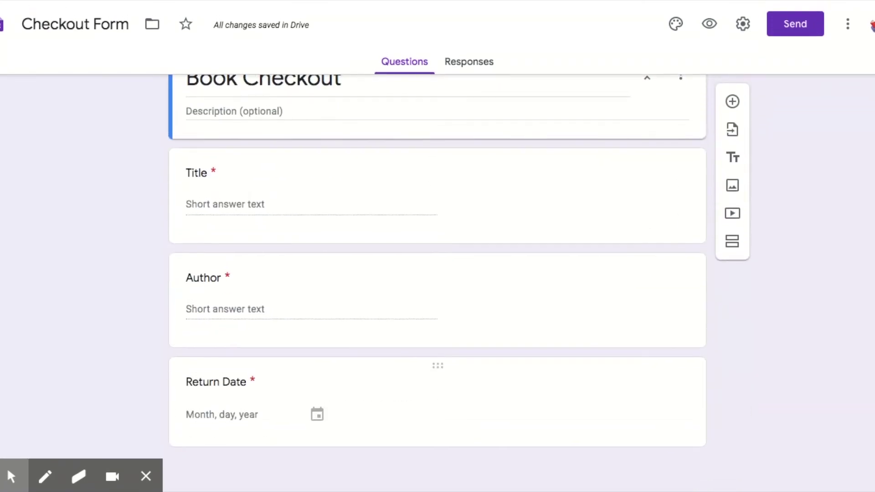
{"action": "left_click", "coordinate": [319, 382]}
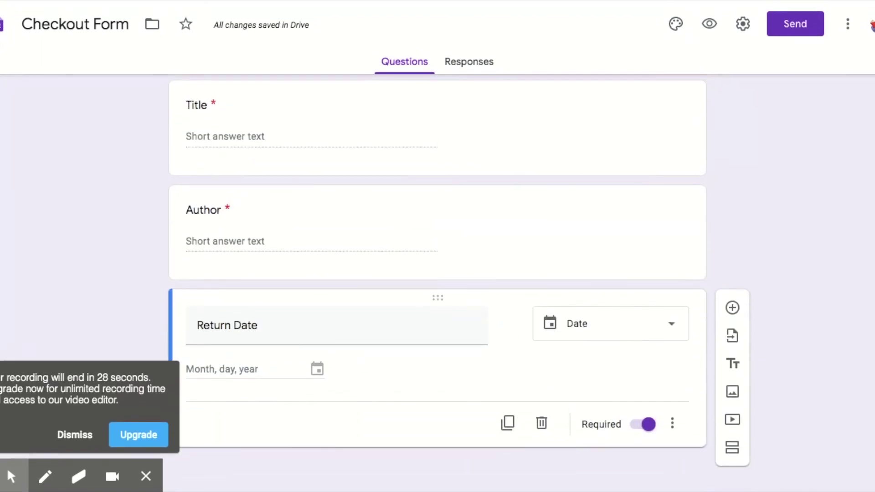
{"action": "scroll", "coordinate": [437, 273], "scroll_direction": "up", "scroll_amount": 20}
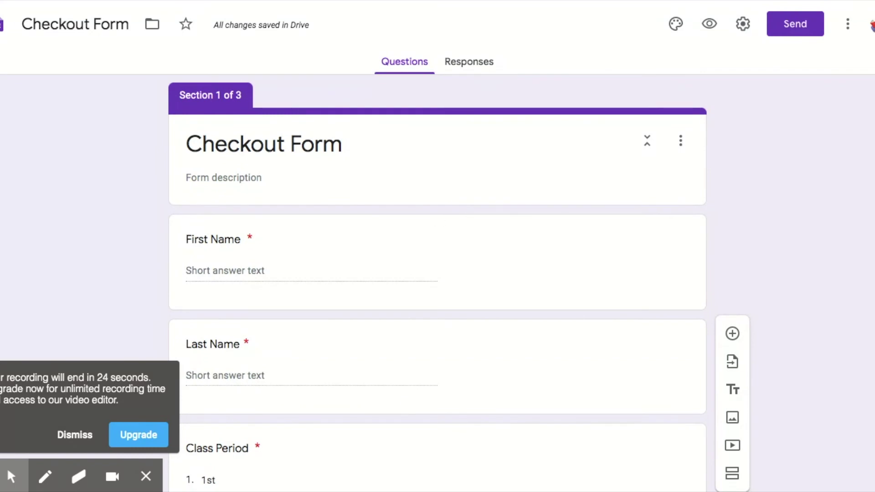
Step: Switch the theme colour to teal and insert the books illustration as the header image
{"action": "left_click", "coordinate": [675, 23]}
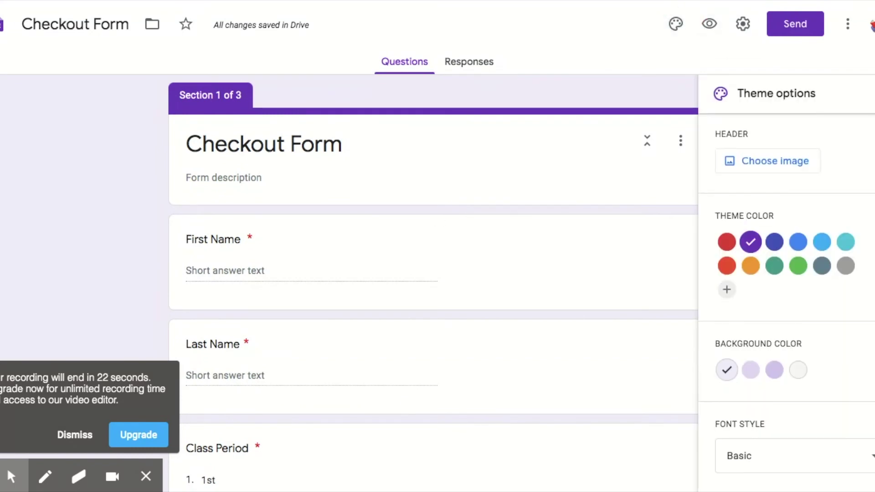
{"action": "left_click", "coordinate": [846, 242]}
{"action": "left_click", "coordinate": [795, 161]}
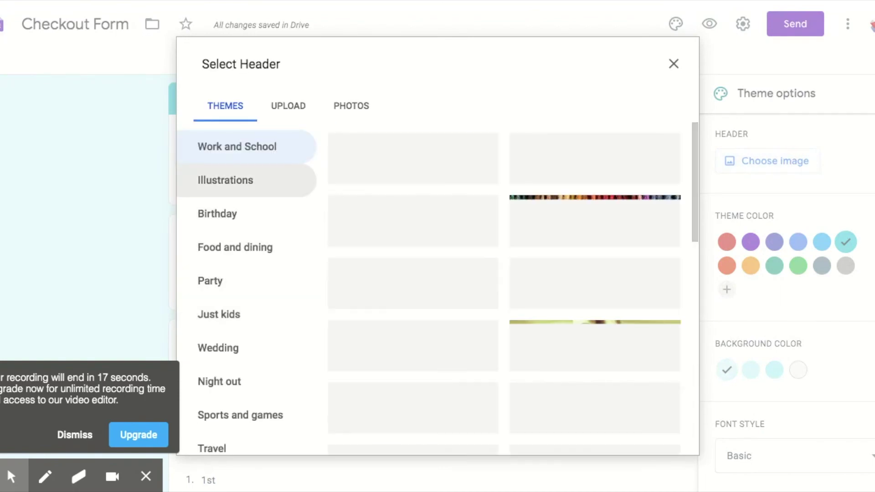
{"action": "scroll", "coordinate": [504, 288], "scroll_direction": "down", "scroll_amount": 10}
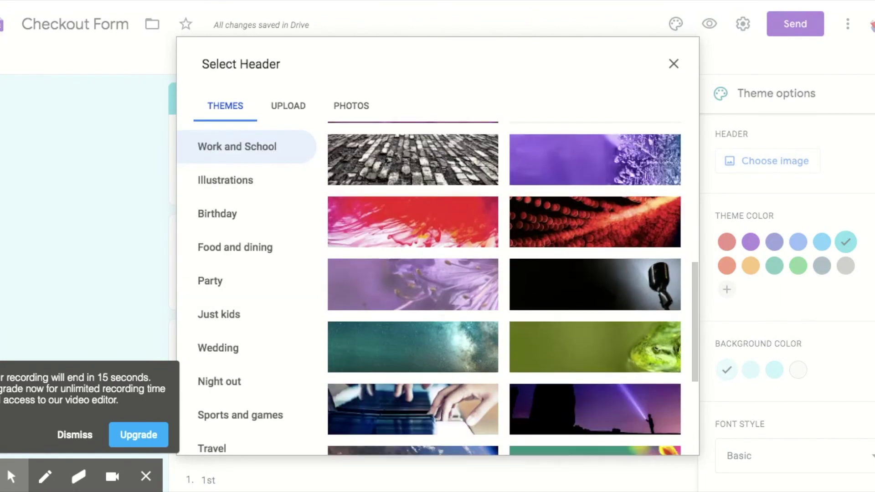
{"action": "scroll", "coordinate": [504, 288], "scroll_direction": "down", "scroll_amount": 3}
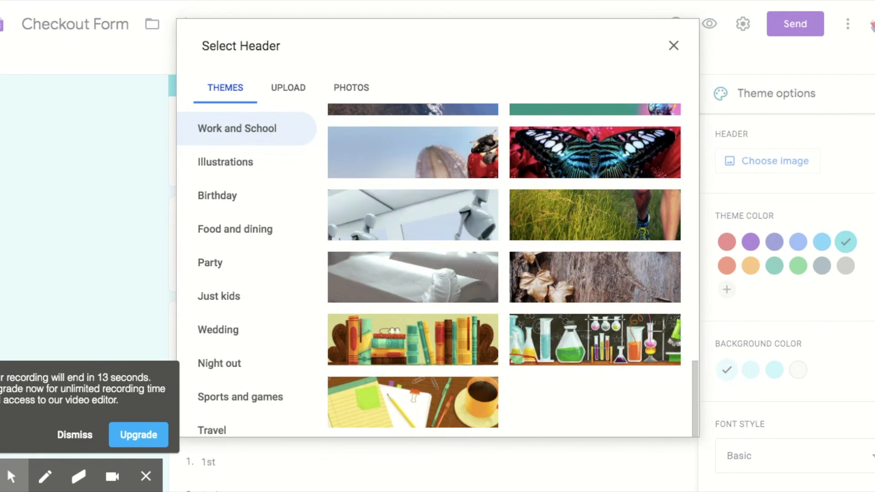
{"action": "left_click", "coordinate": [410, 286]}
{"action": "left_click", "coordinate": [662, 419]}
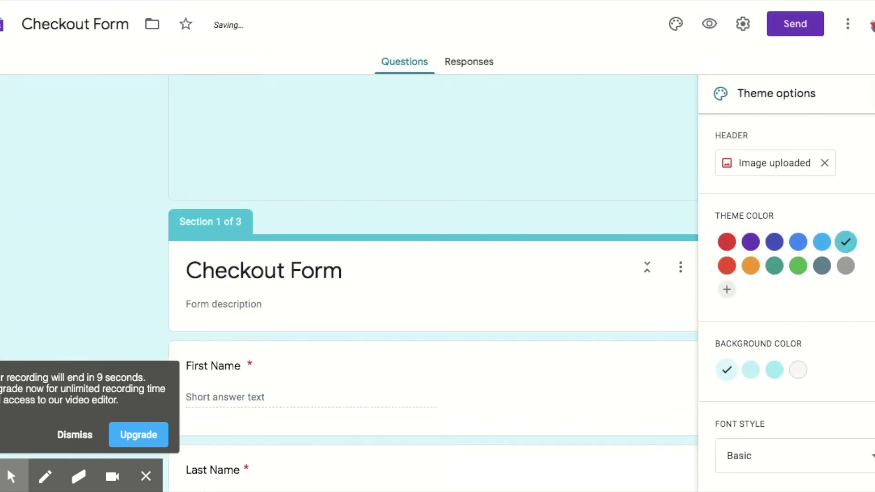
{"action": "scroll", "coordinate": [437, 273], "scroll_direction": "down", "scroll_amount": 10}
{"action": "scroll", "coordinate": [289, 236], "scroll_direction": "down", "scroll_amount": 8}
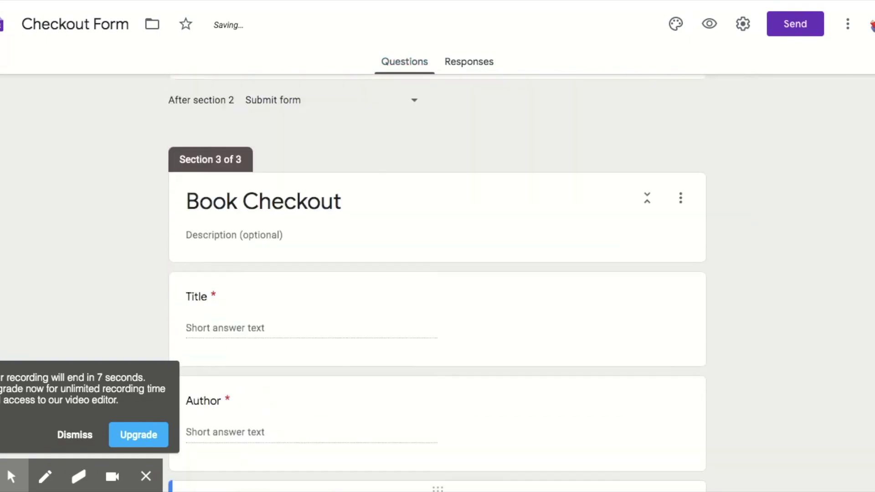